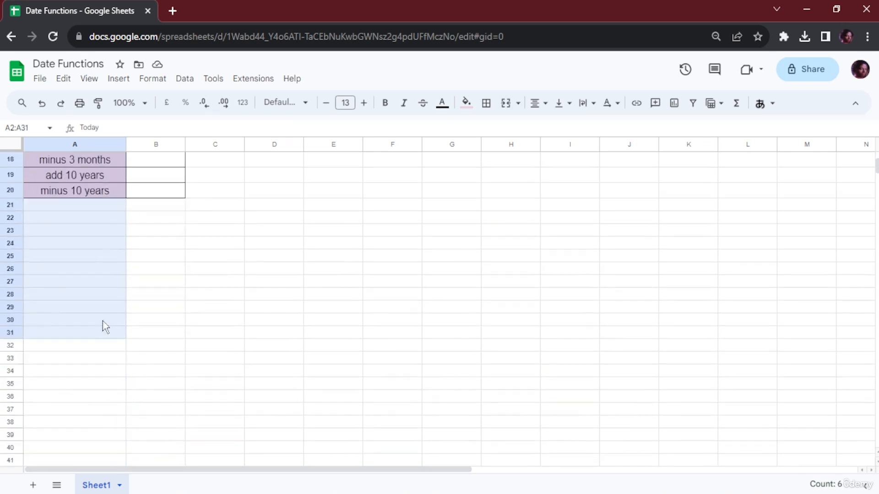
Step: Enter the formula =TODAY() in cell B2 beside the Today label
{"action": "scroll", "coordinate": [219, 283], "scroll_direction": "up", "scroll_amount": 6}
{"action": "left_click", "coordinate": [250, 279]}
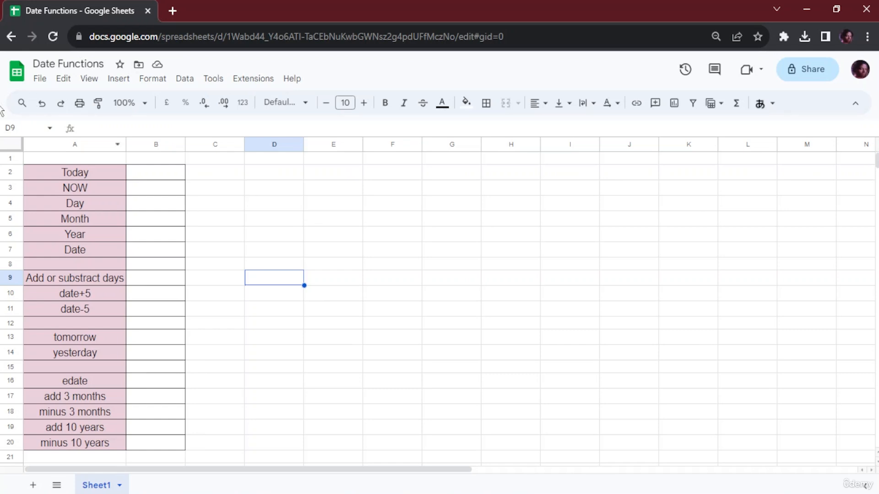
{"action": "left_click", "coordinate": [227, 202]}
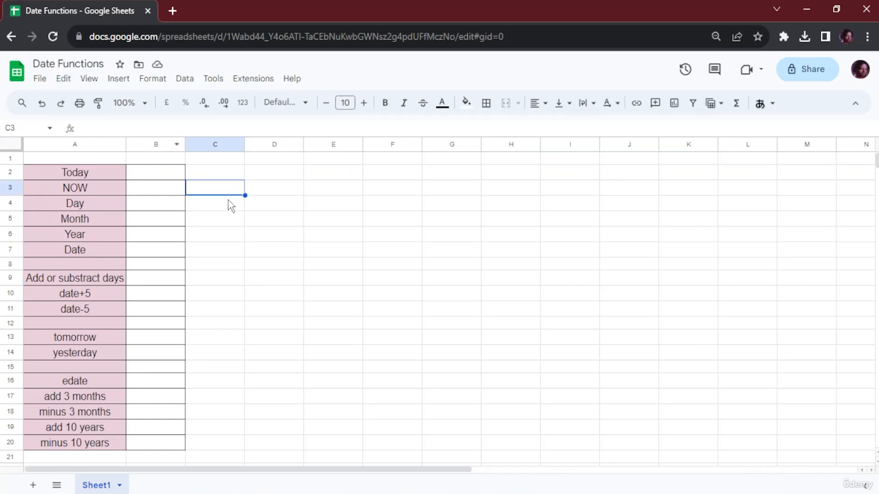
{"action": "left_click", "coordinate": [179, 178]}
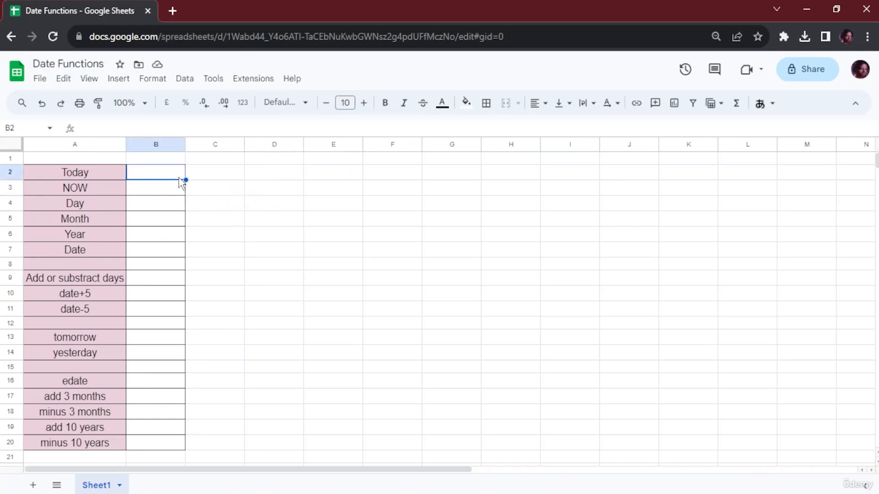
{"action": "double_click", "coordinate": [171, 169]}
{"action": "type", "text": "=t"}
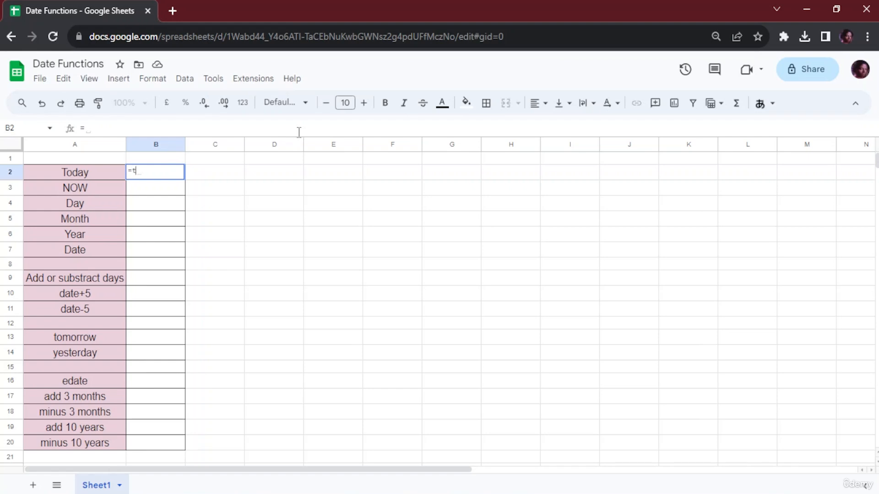
{"action": "type", "text": "oday"}
{"action": "key", "text": "Tab"}
{"action": "type", "text": ")"}
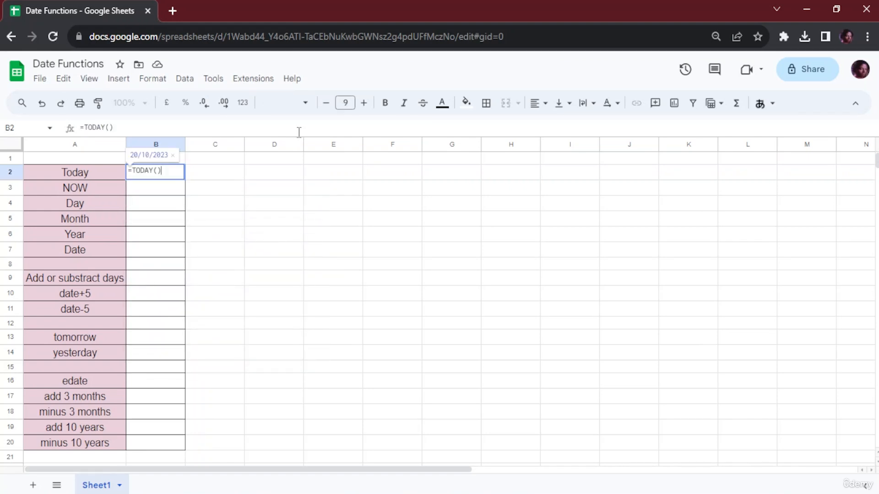
{"action": "key", "text": "Return"}
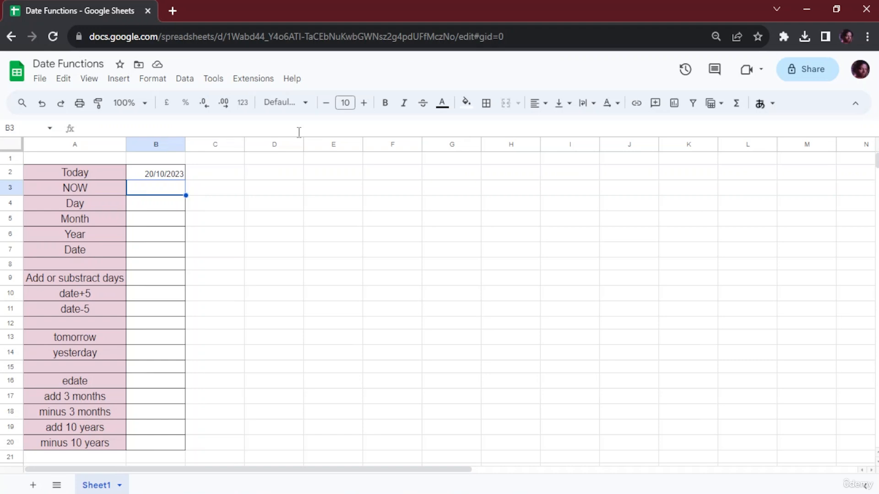
Step: Enter the formula =NOW() in cell B3 for the current date and time
{"action": "type", "text": "="}
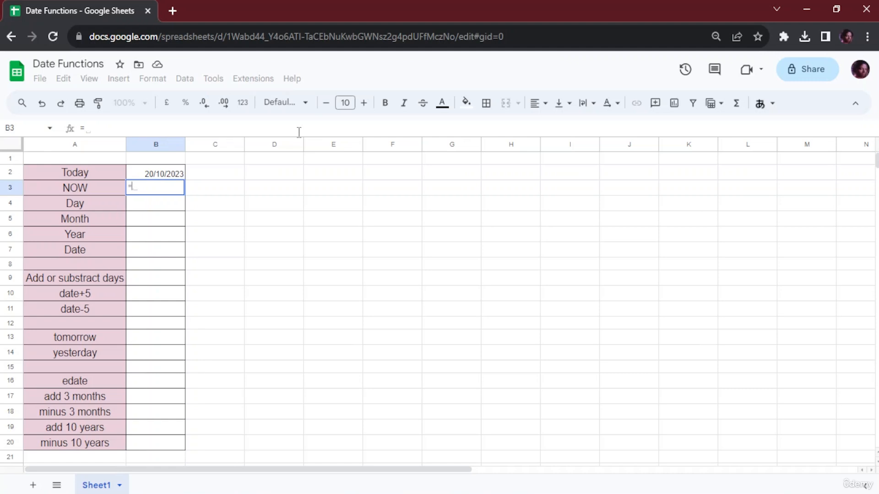
{"action": "type", "text": "now"}
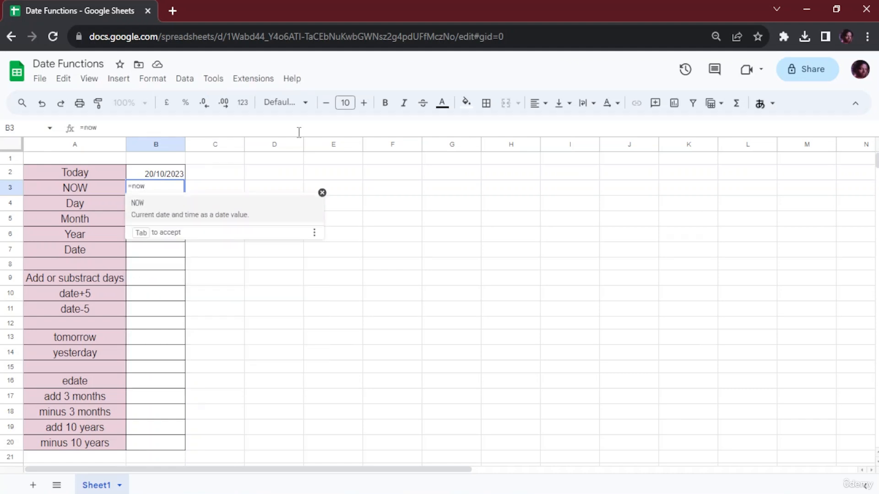
{"action": "type", "text": "()"}
{"action": "key", "text": "Return"}
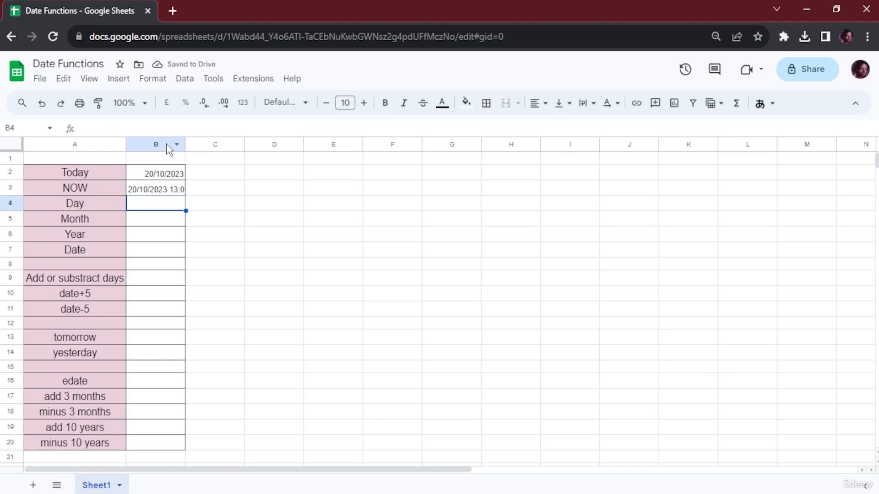
Step: Extract the day from today's date in cell B4 with the formula =DAY(B2)
{"action": "double_click", "coordinate": [171, 205]}
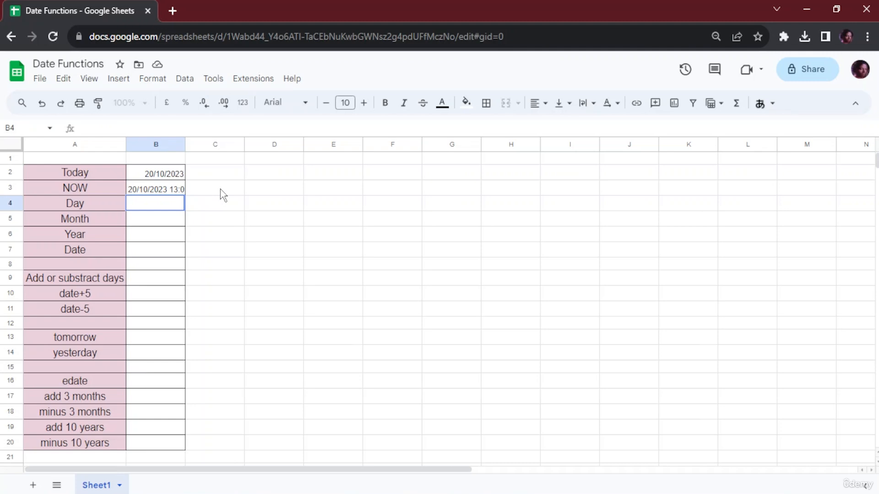
{"action": "type", "text": "=day"}
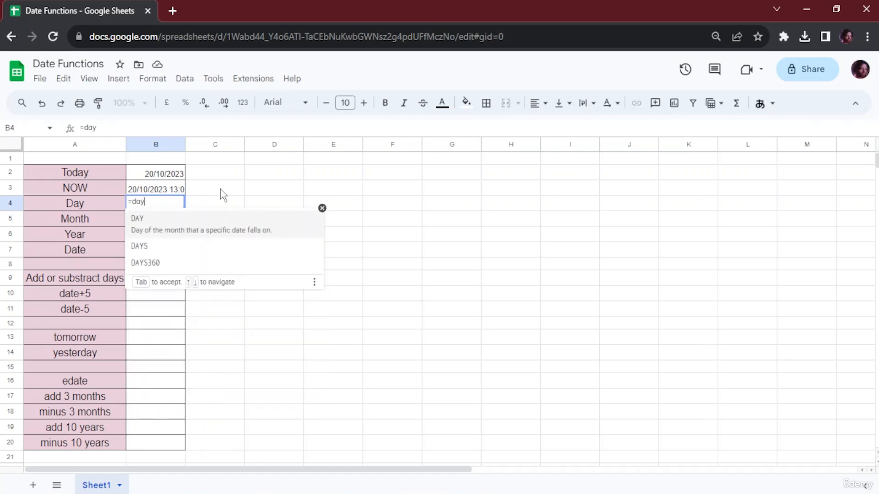
{"action": "key", "text": "Tab"}
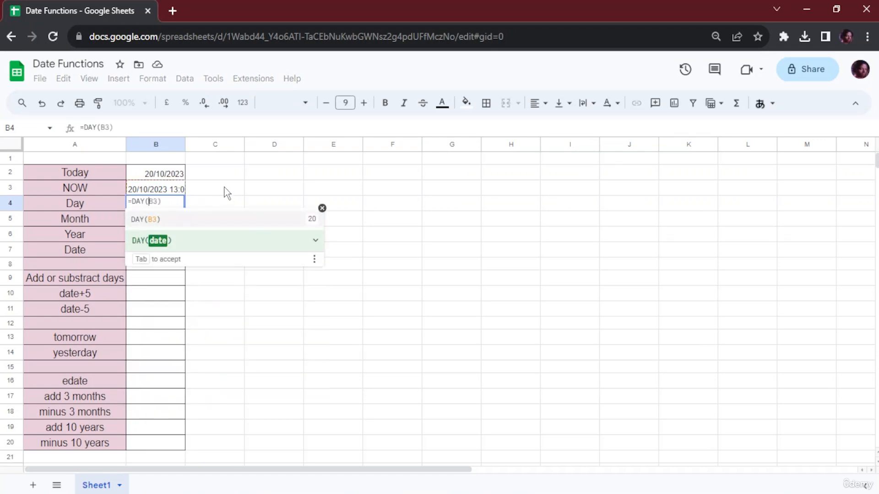
{"action": "left_click", "coordinate": [161, 193]}
{"action": "left_click", "coordinate": [158, 173]}
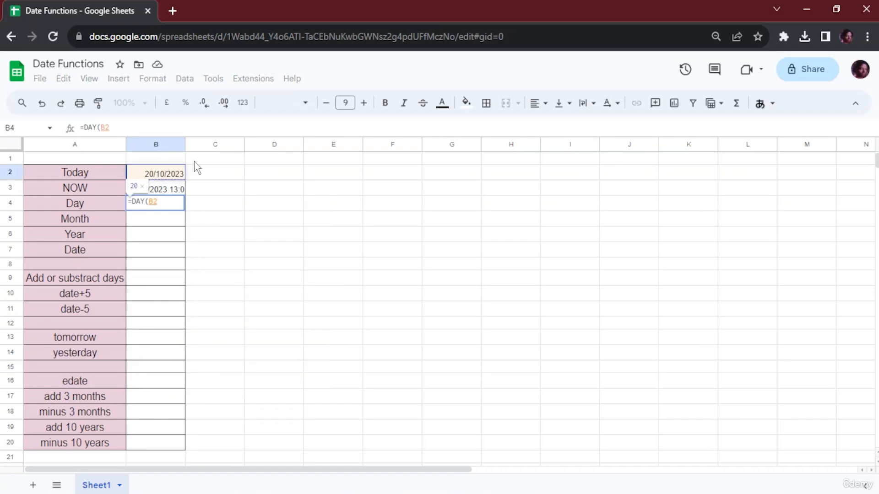
{"action": "key", "text": "Return"}
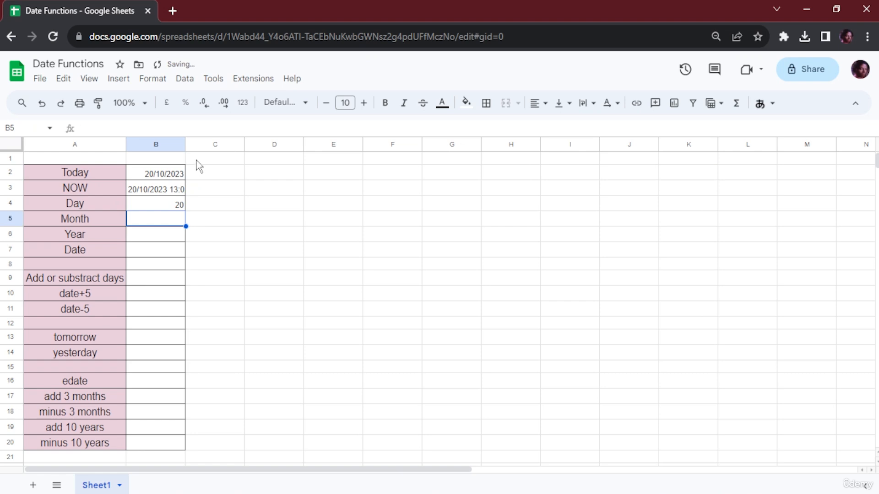
Step: Extract the month from today's date in cell B5 with the formula =MONTH(B2)
{"action": "double_click", "coordinate": [137, 216]}
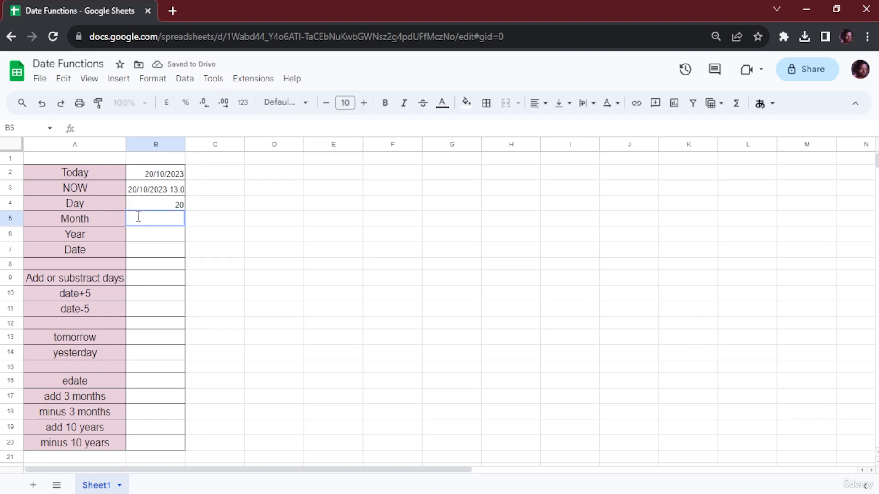
{"action": "type", "text": "=month"}
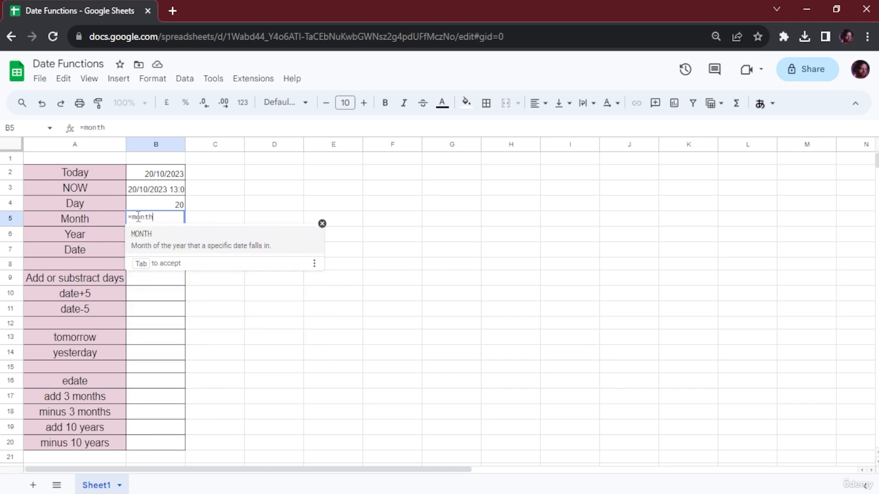
{"action": "key", "text": "Tab"}
{"action": "left_click", "coordinate": [178, 206]}
{"action": "left_click", "coordinate": [164, 179]}
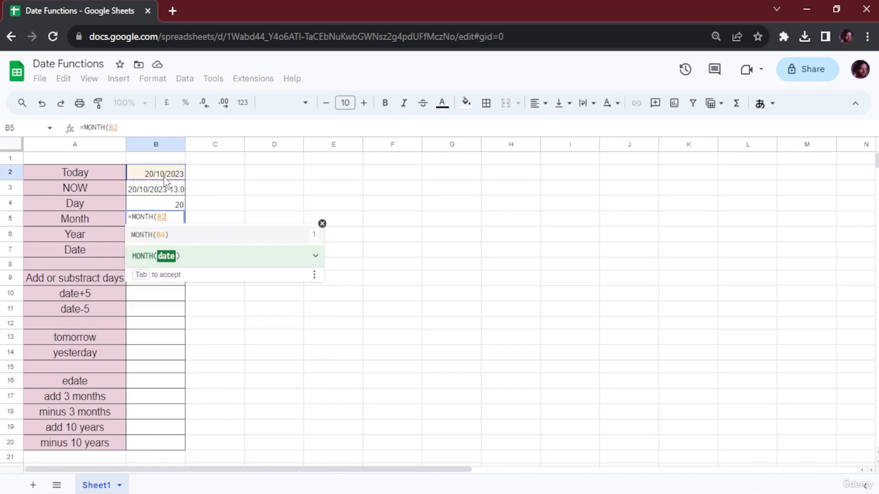
{"action": "type", "text": ")"}
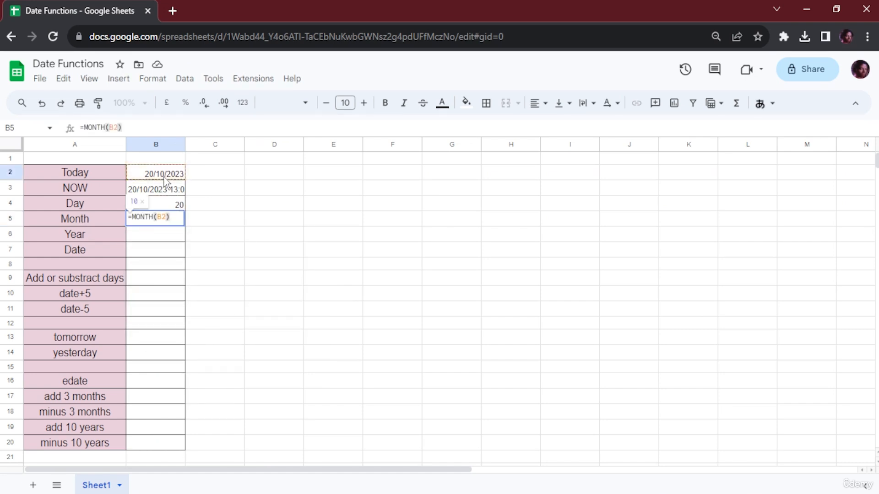
{"action": "key", "text": "Return"}
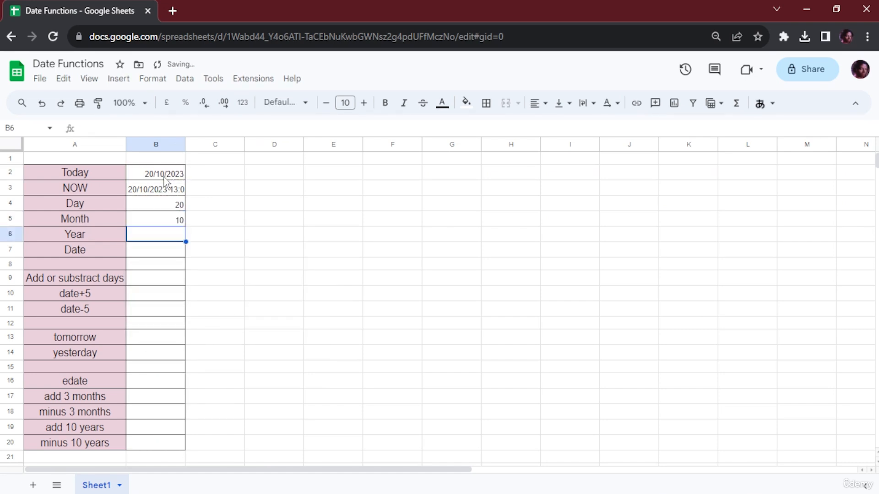
Step: Extract the year from today's date in cell B6 with the formula =YEAR(B2)
{"action": "double_click", "coordinate": [169, 234]}
{"action": "type", "text": "="}
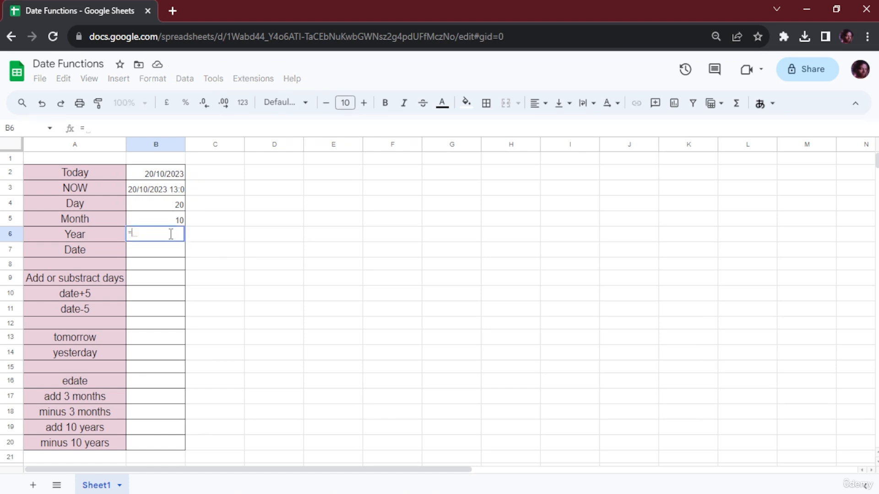
{"action": "type", "text": "year"}
{"action": "key", "text": "Tab"}
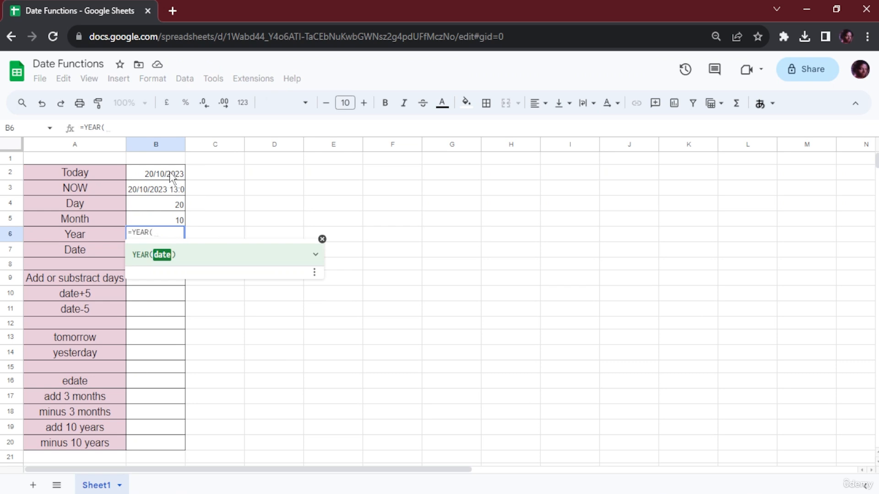
{"action": "left_click", "coordinate": [170, 176]}
{"action": "type", "text": ")"}
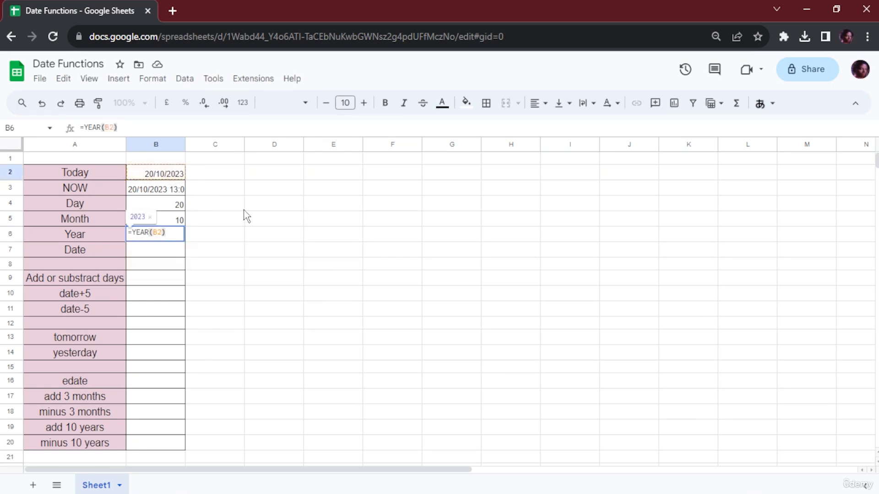
{"action": "key", "text": "Return"}
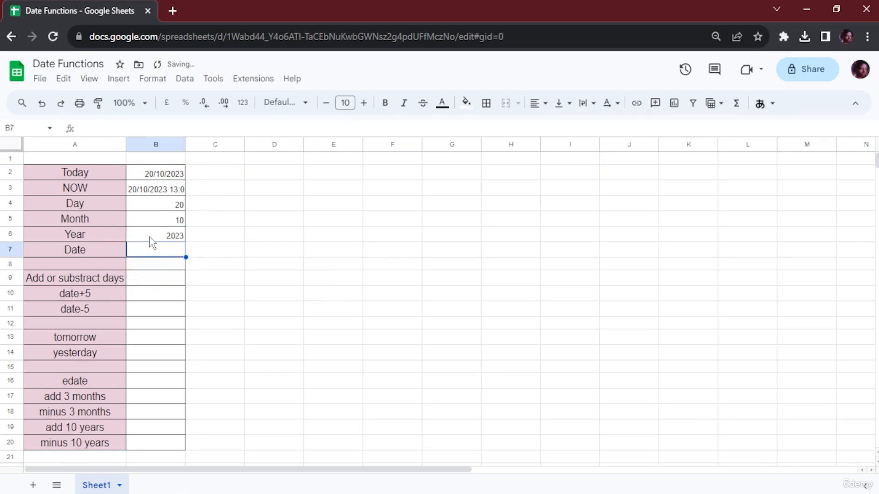
Step: Begin a DATE function formula in cell B7 beside the Date label
{"action": "double_click", "coordinate": [147, 253]}
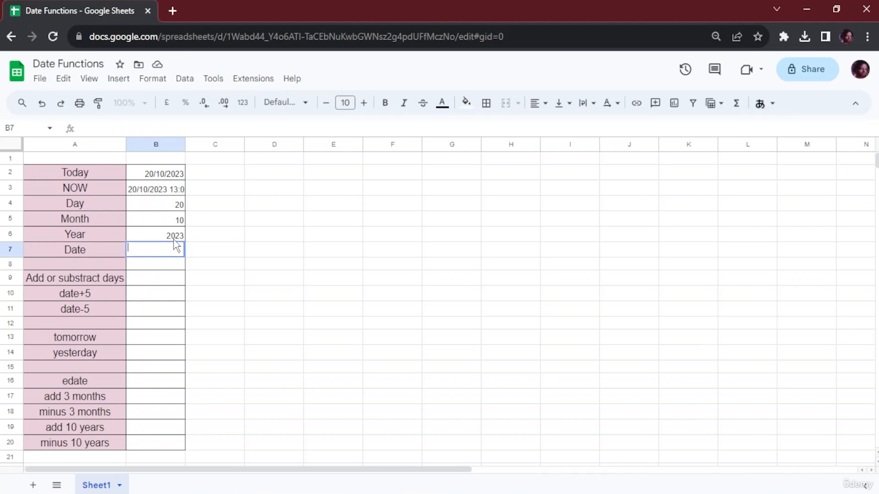
{"action": "type", "text": "=date"}
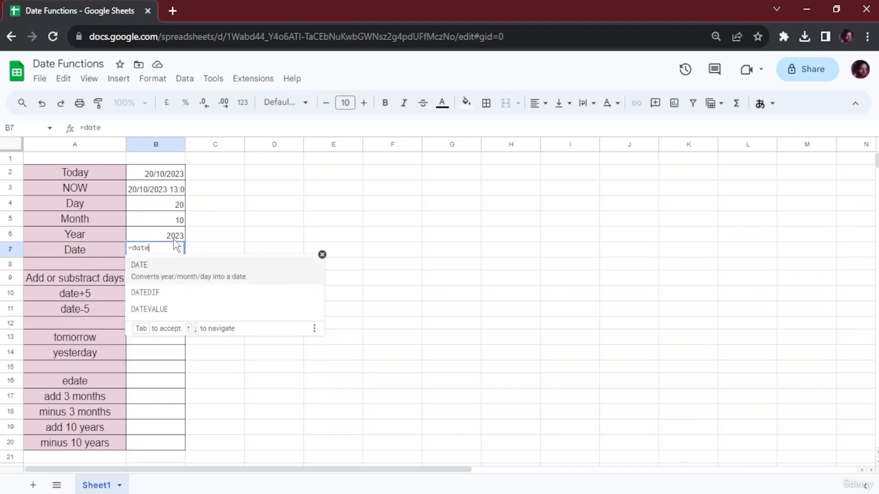
{"action": "key", "text": "Tab"}
{"action": "left_click", "coordinate": [164, 204]}
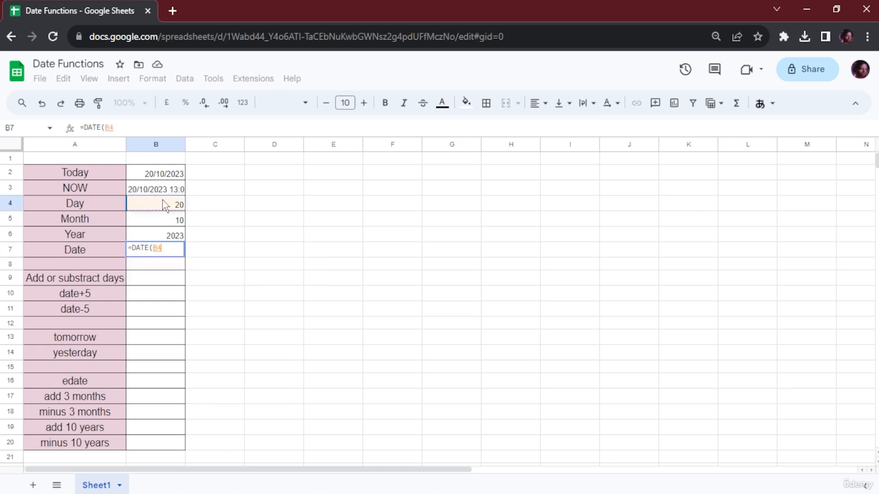
{"action": "type", "text": ","}
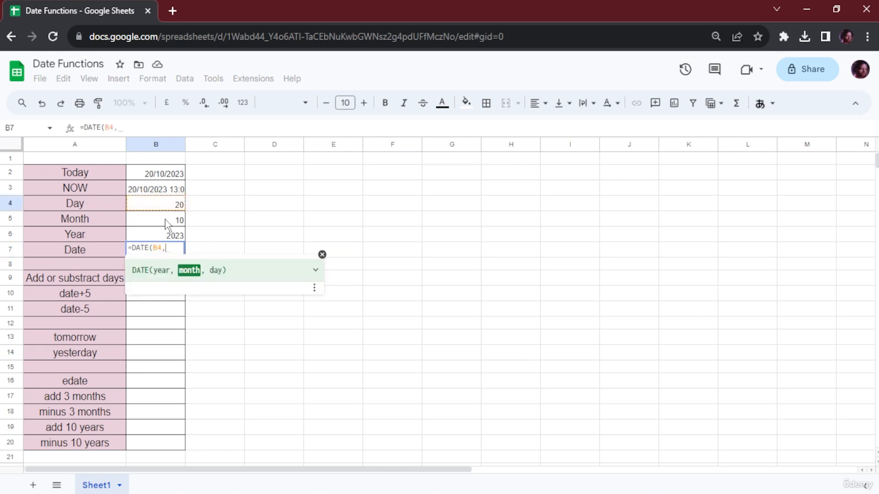
{"action": "left_click", "coordinate": [175, 221]}
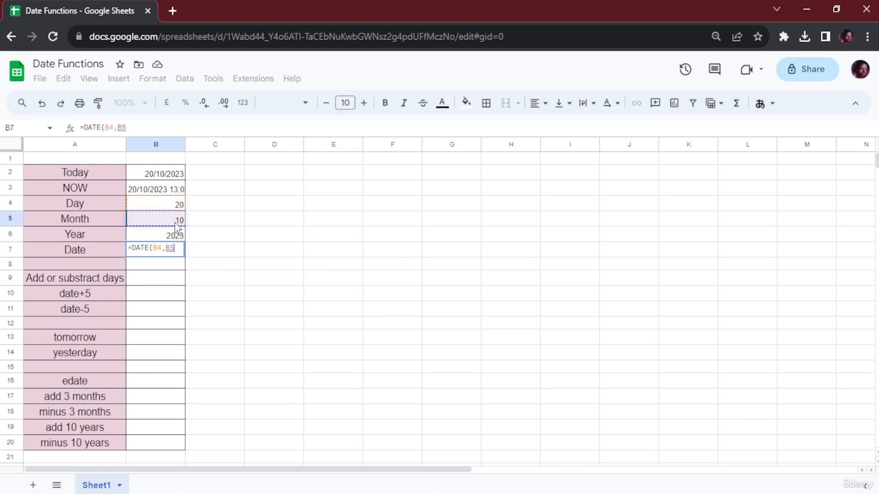
{"action": "type", "text": ","}
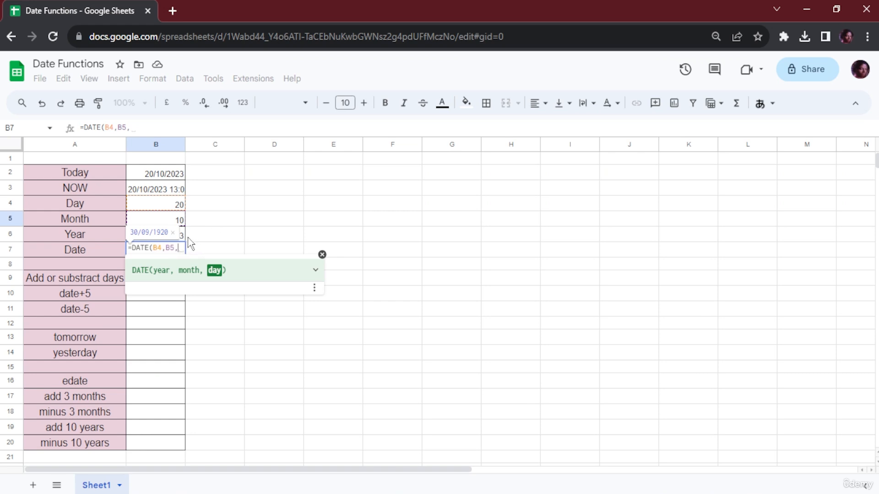
{"action": "key", "text": "BackSpace"}
{"action": "key", "text": "BackSpace"}
{"action": "key", "text": "BackSpace"}
{"action": "key", "text": "BackSpace"}
{"action": "key", "text": "BackSpace"}
{"action": "key", "text": "BackSpace"}
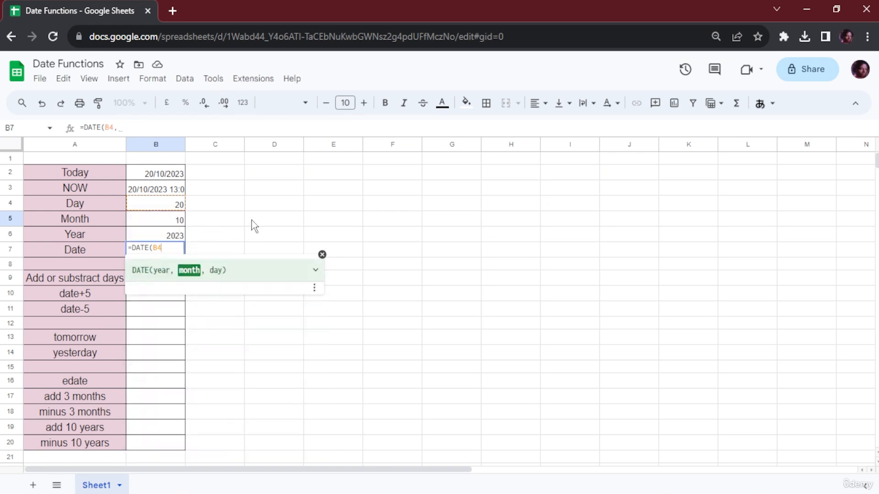
Step: Complete the B7 formula as =DATE(B6,B5,B4), using the year, month and day cells as arguments
{"action": "left_click", "coordinate": [174, 239]}
{"action": "type", "text": ","}
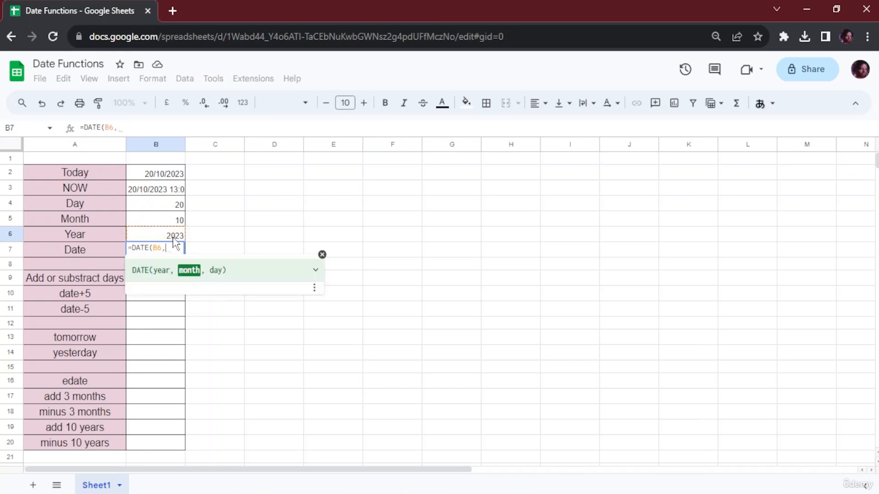
{"action": "left_click", "coordinate": [172, 226]}
{"action": "type", "text": ","}
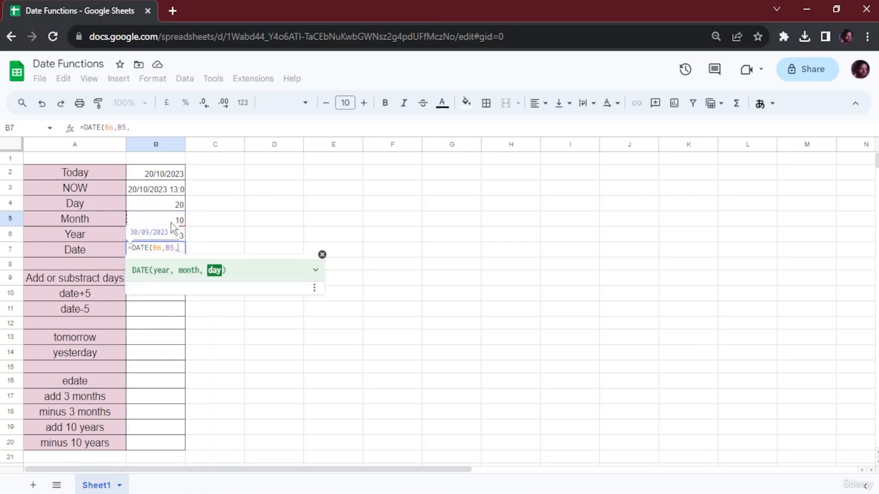
{"action": "left_click", "coordinate": [177, 207]}
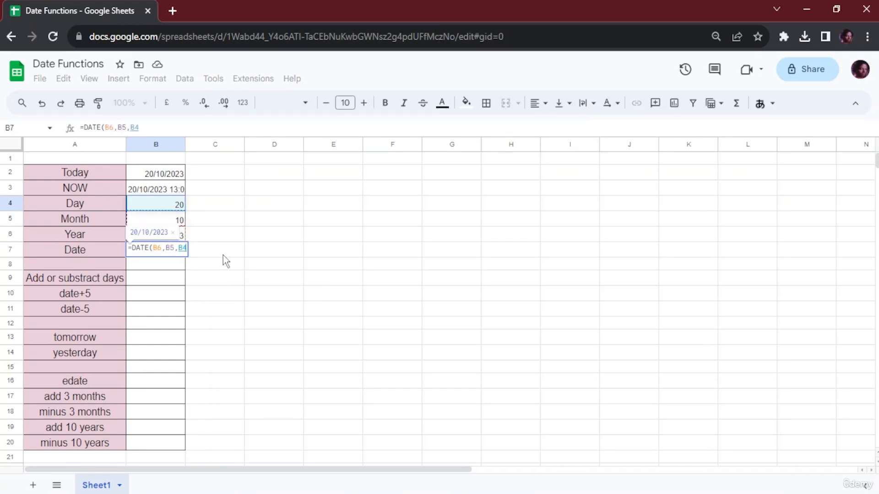
{"action": "type", "text": ")"}
{"action": "key", "text": "Return"}
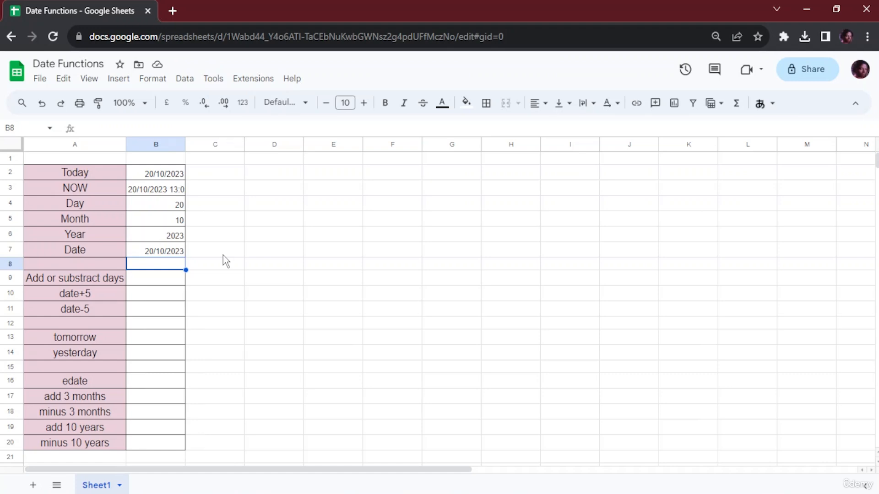
{"action": "double_click", "coordinate": [144, 295]}
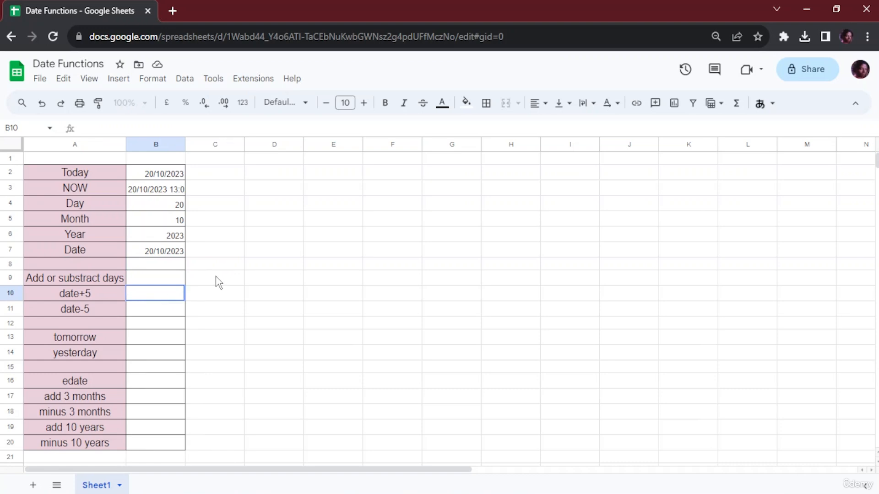
{"action": "type", "text": "="}
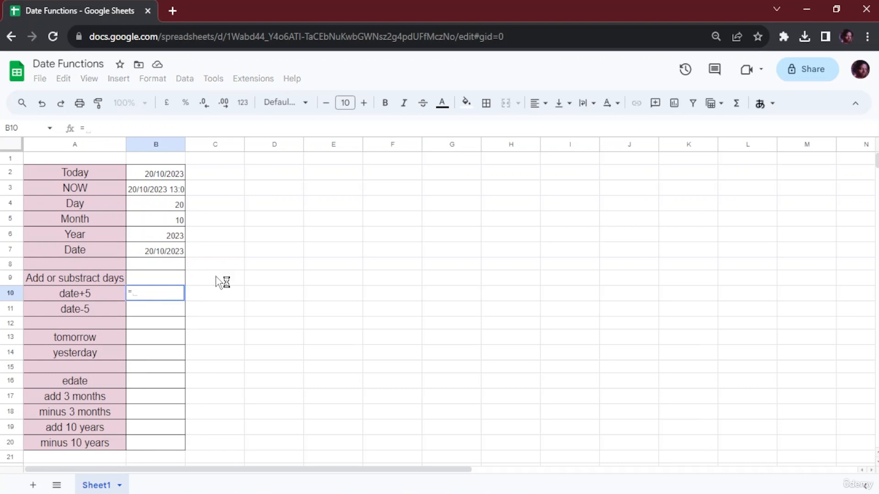
{"action": "type", "text": "da"}
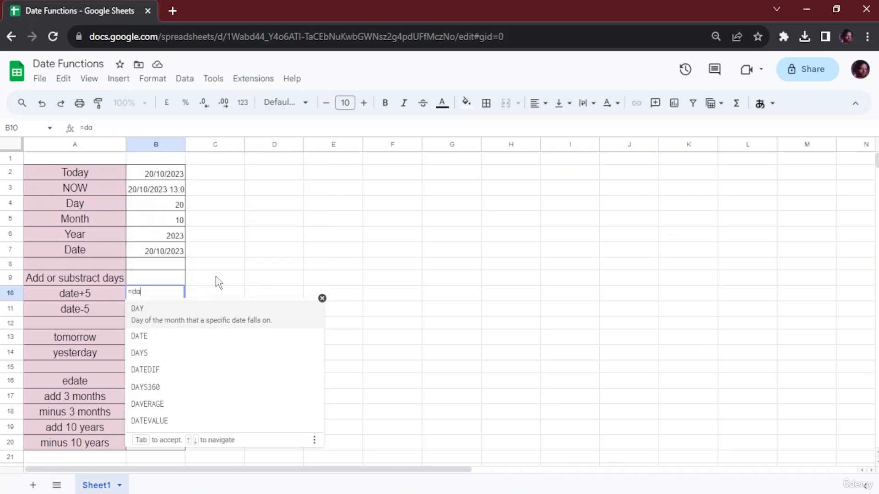
{"action": "key", "text": "BackSpace"}
{"action": "key", "text": "BackSpace"}
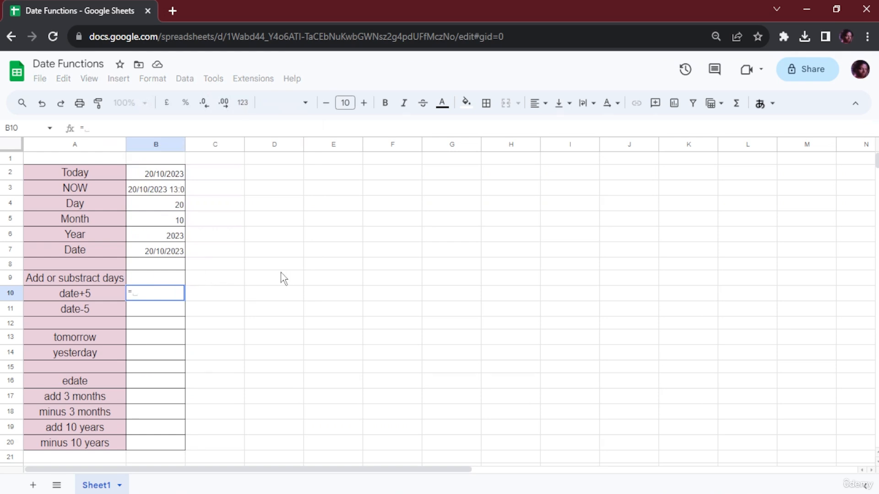
{"action": "left_click", "coordinate": [217, 291]}
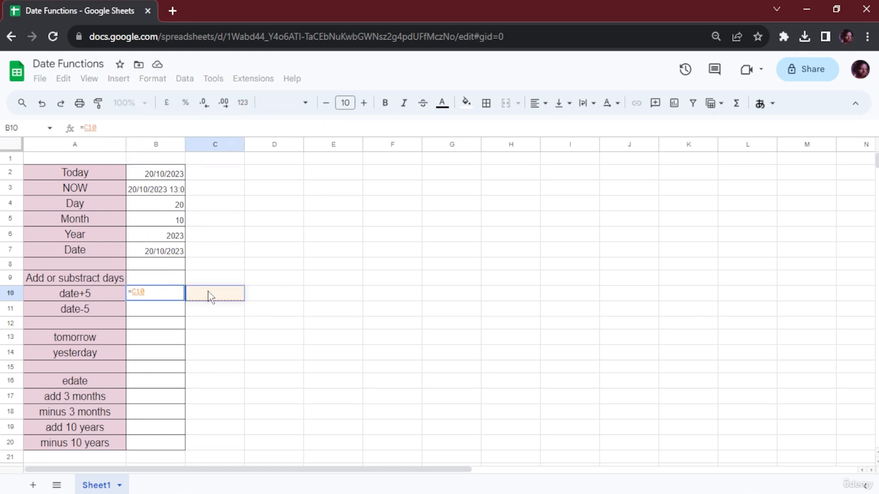
{"action": "key", "text": "Escape"}
Step: Enter the day offsets 5 in cell C10 and -5 in cell C11, beside the date+5 and date-5 rows
{"action": "left_click", "coordinate": [234, 302]}
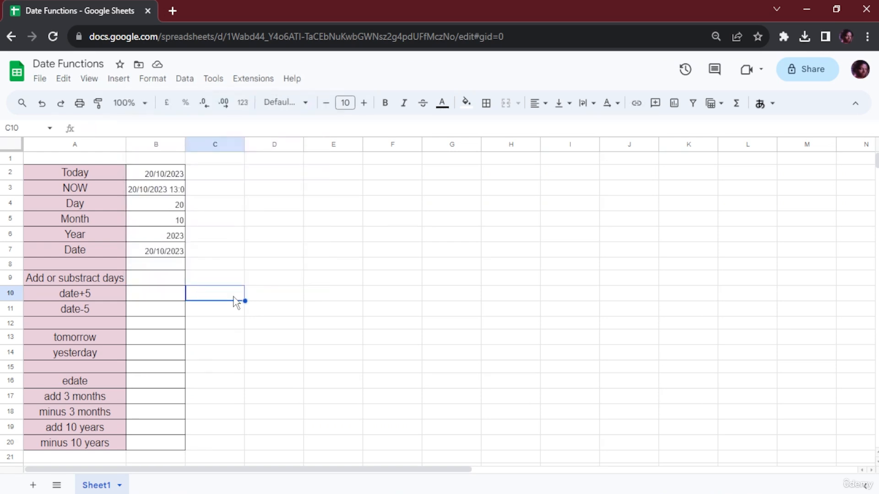
{"action": "type", "text": "5"}
{"action": "key", "text": "Return"}
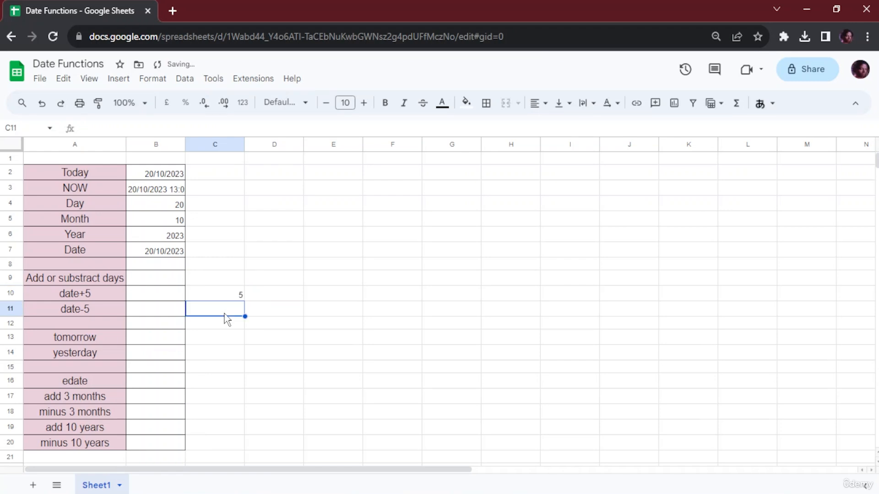
{"action": "type", "text": "-5"}
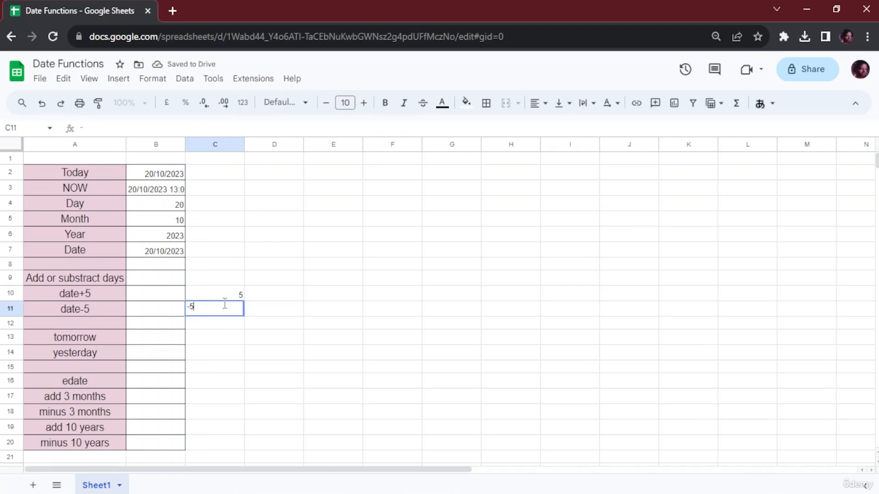
{"action": "key", "text": "Return"}
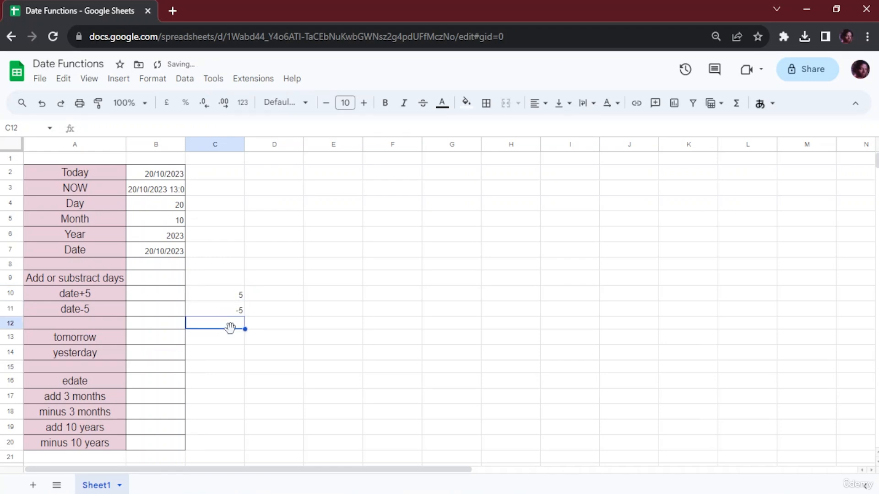
Step: Begin a formula in cell B10 beside the date+5 label
{"action": "double_click", "coordinate": [158, 294]}
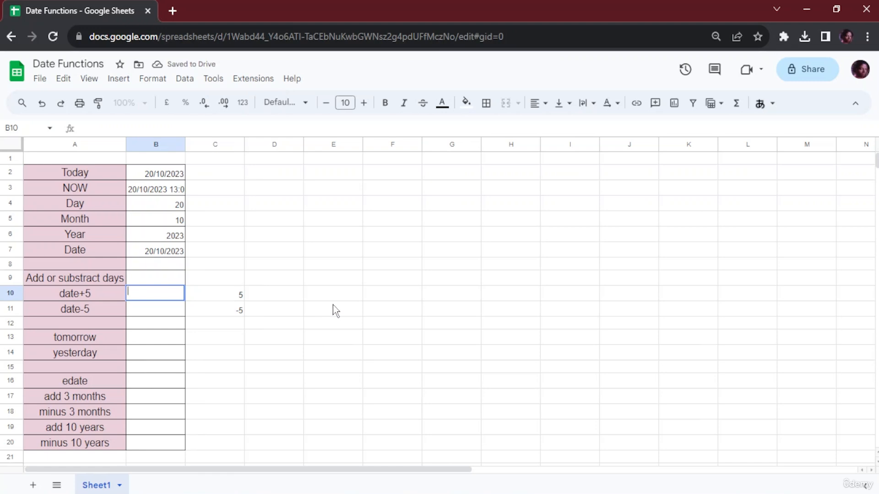
{"action": "type", "text": "="}
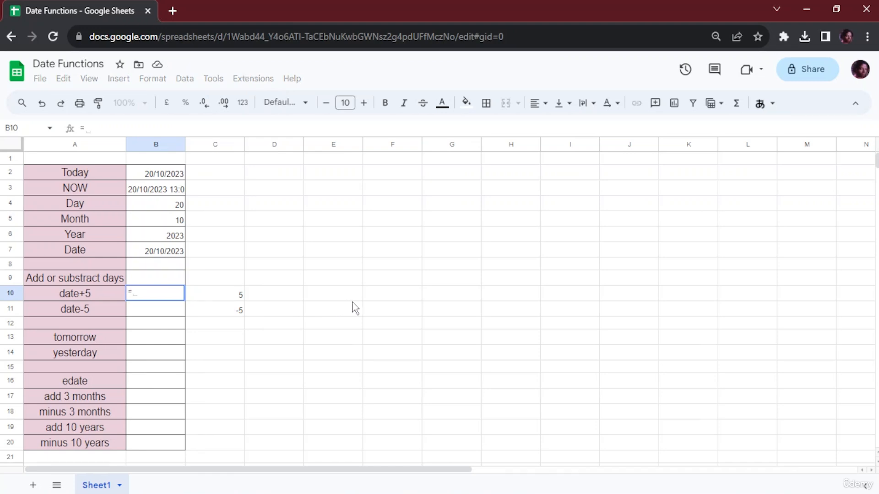
{"action": "type", "text": "date"}
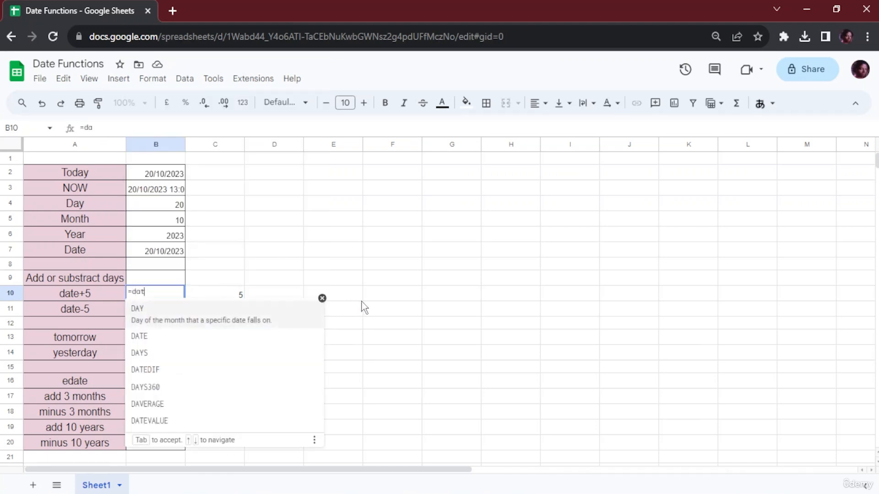
{"action": "key", "text": "Tab"}
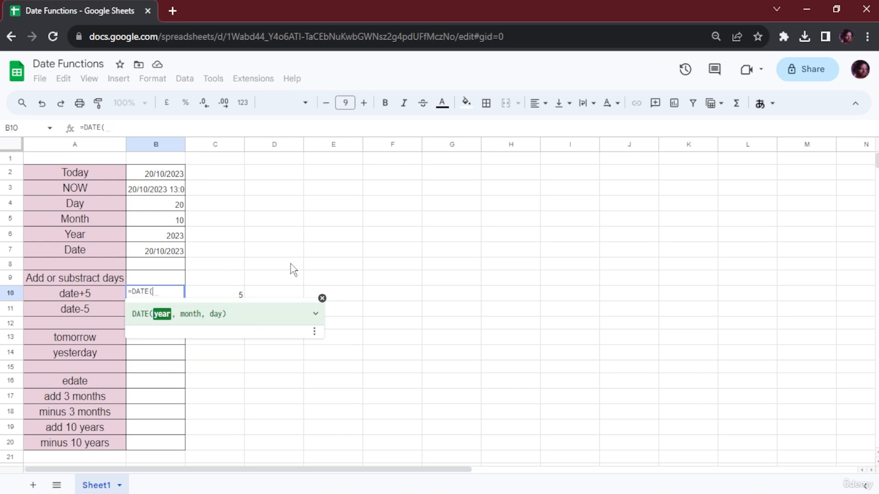
{"action": "key", "text": "BackSpace"}
{"action": "key", "text": "BackSpace"}
{"action": "key", "text": "BackSpace"}
{"action": "key", "text": "BackSpace"}
{"action": "key", "text": "BackSpace"}
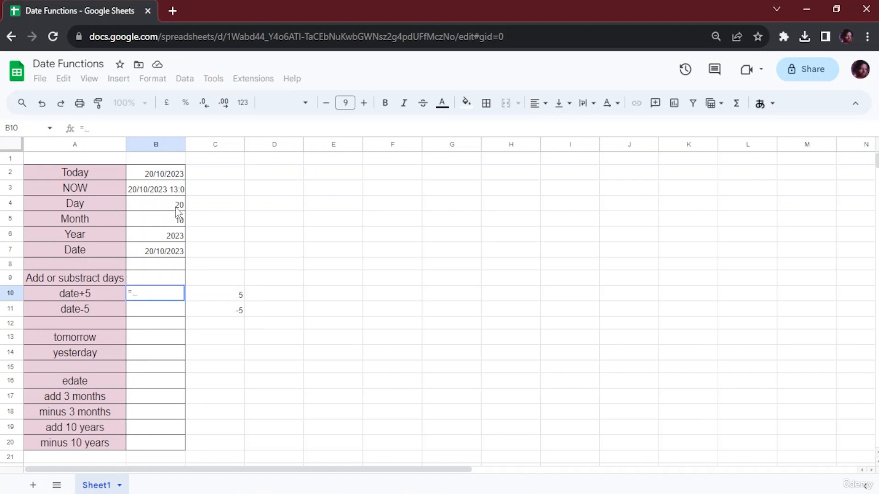
{"action": "left_click", "coordinate": [177, 207]}
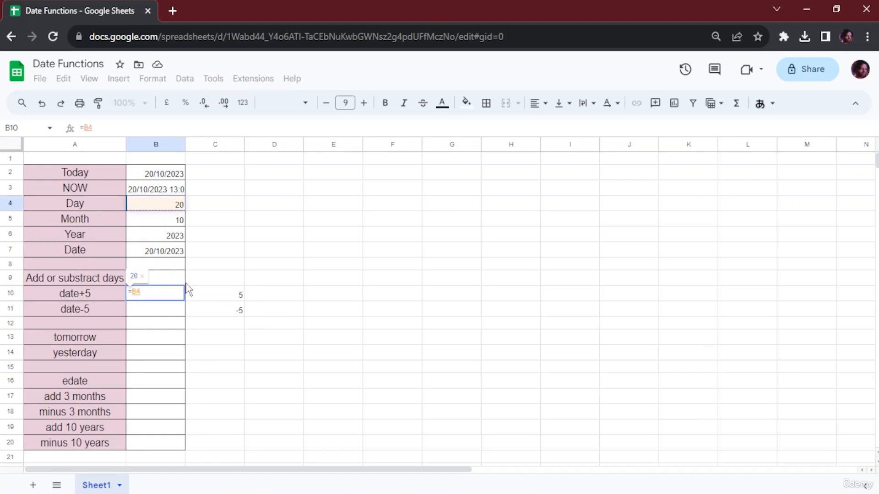
{"action": "key", "text": "BackSpace"}
{"action": "key", "text": "BackSpace"}
Step: Complete the B10 formula as =B7+C10, adding the day offset to the date, and dismiss the suggested auto-fill
{"action": "left_click", "coordinate": [159, 255]}
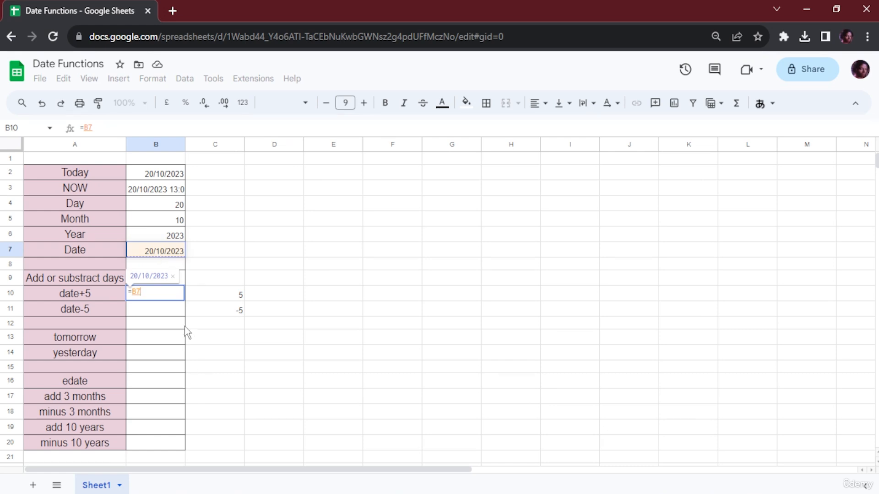
{"action": "type", "text": "+"}
{"action": "left_click", "coordinate": [239, 297]}
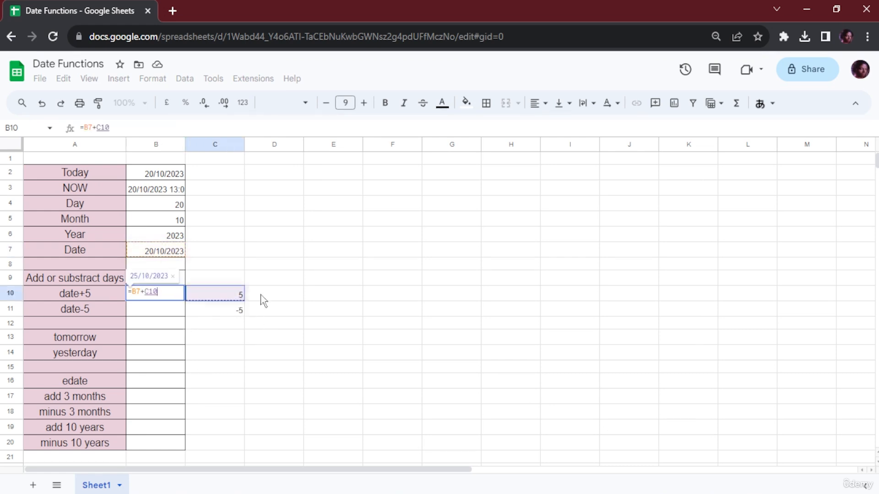
{"action": "key", "text": "Return"}
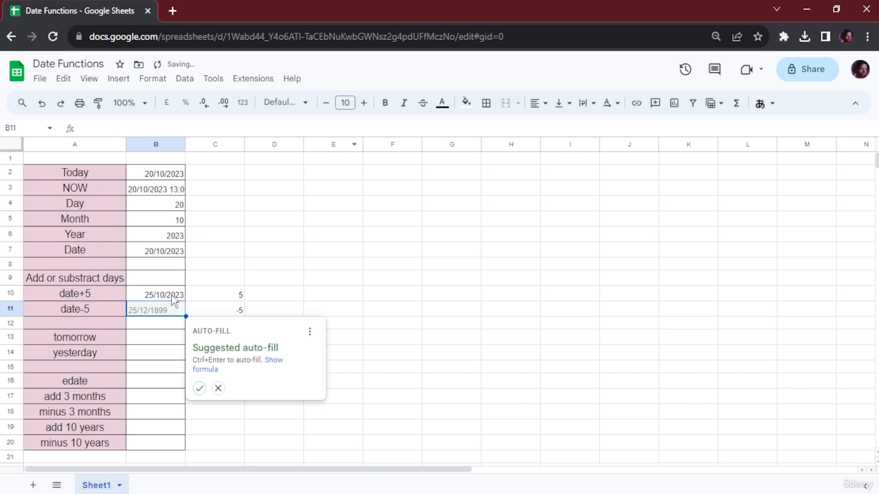
{"action": "left_click", "coordinate": [231, 279]}
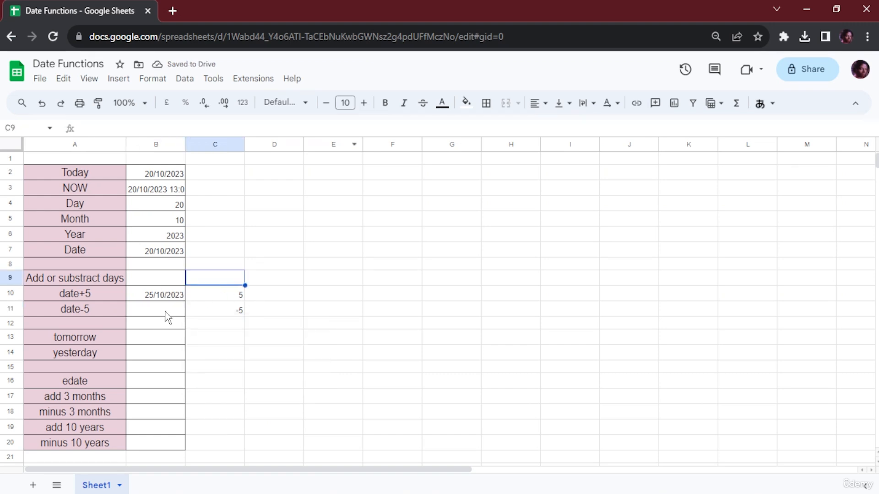
Step: Fill cell B11, beside the date-5 label, with a formula shifting the B7 date by the -5 days in C11
{"action": "left_click", "coordinate": [166, 313]}
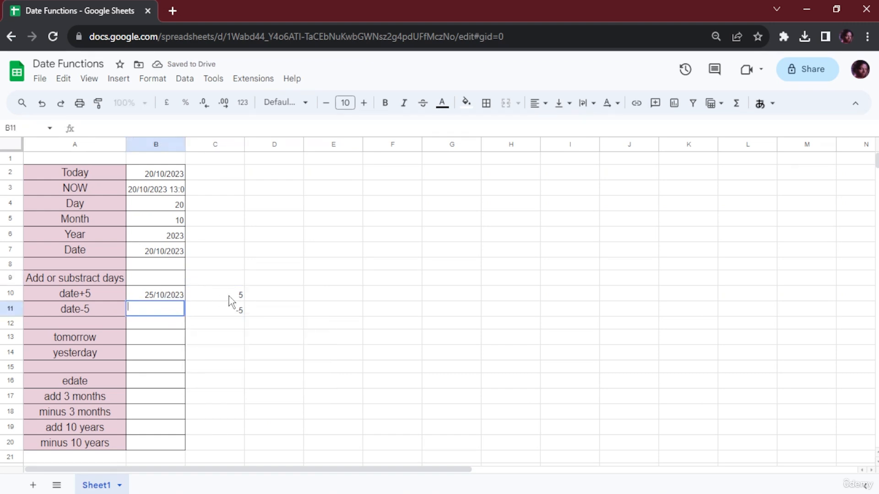
{"action": "type", "text": "="}
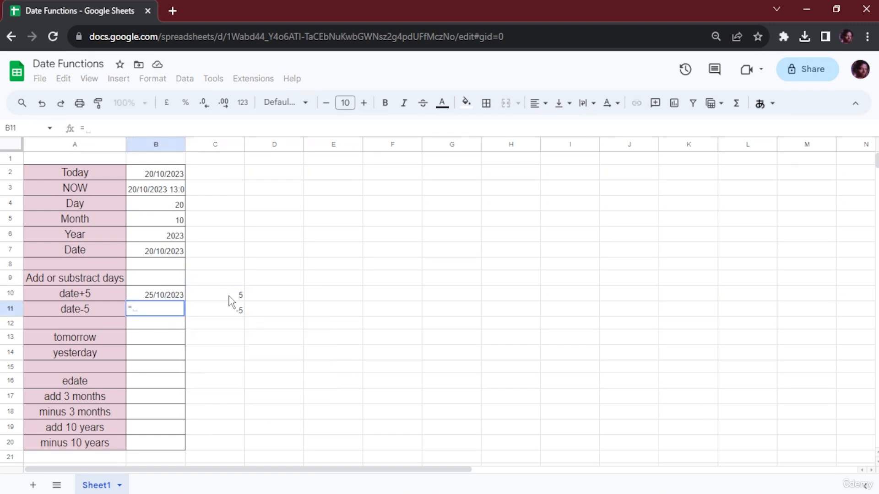
{"action": "left_click", "coordinate": [171, 252]}
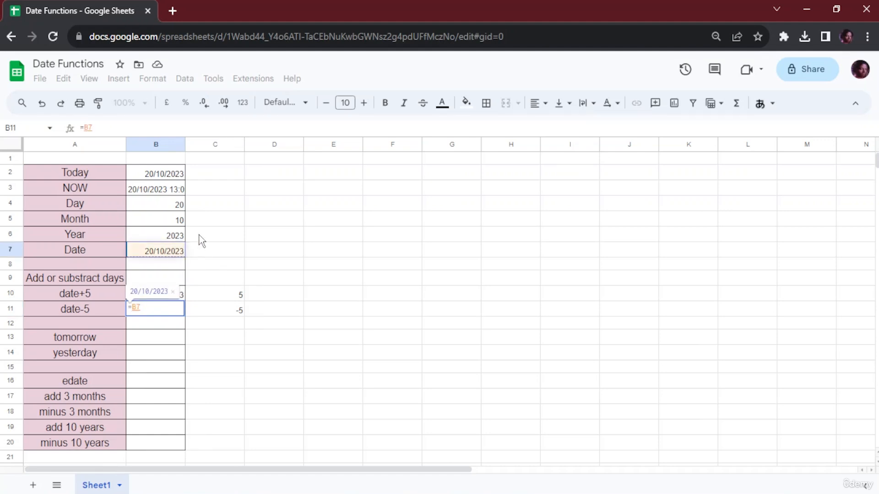
{"action": "type", "text": "-"}
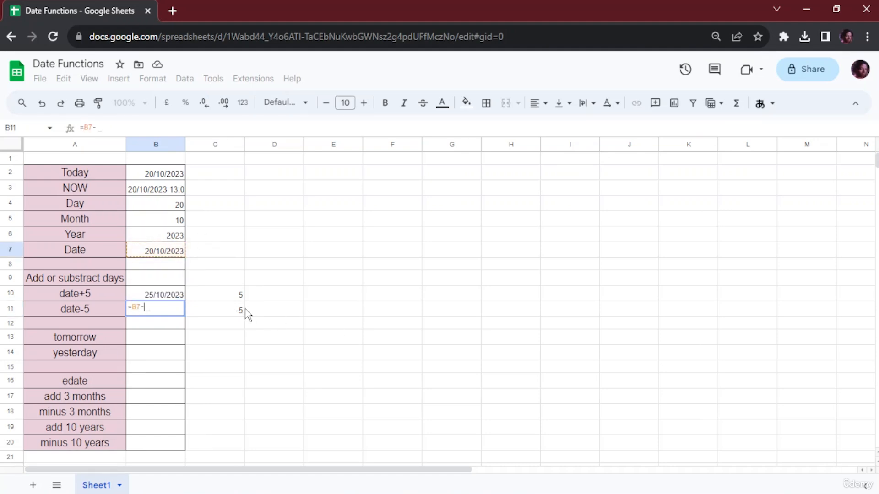
{"action": "key", "text": "BackSpace"}
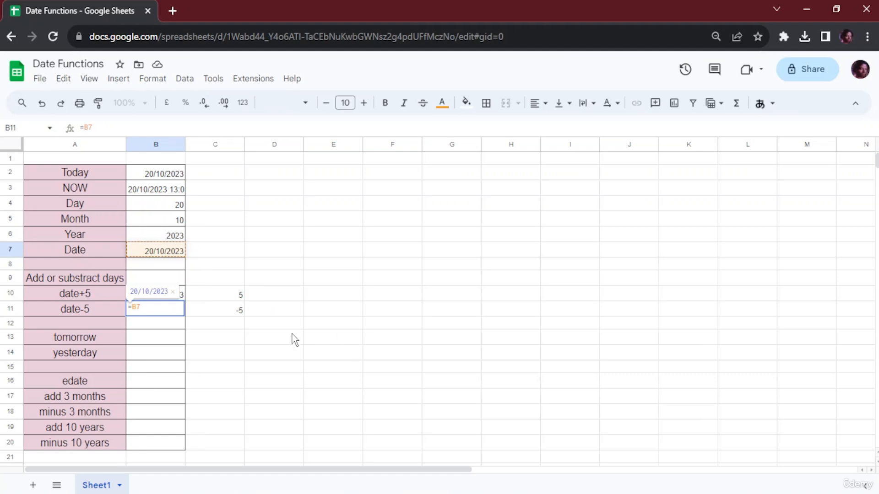
{"action": "type", "text": ","}
{"action": "left_click", "coordinate": [223, 316]}
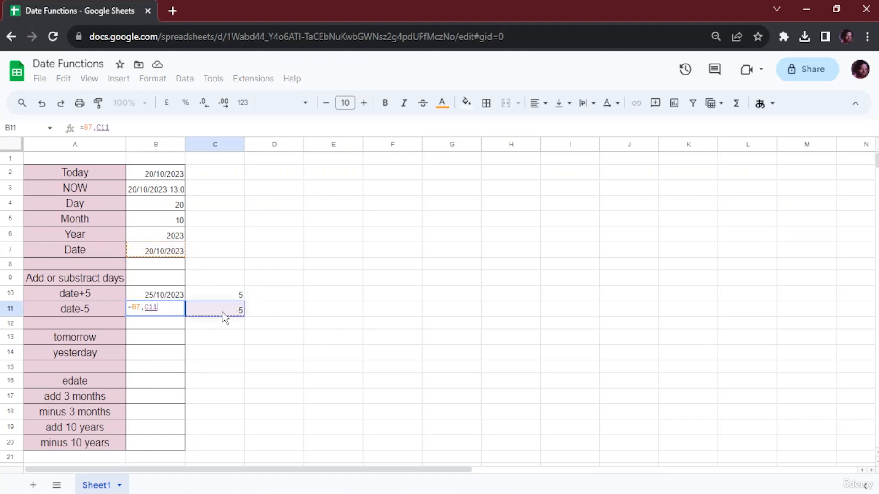
{"action": "key", "text": "Return"}
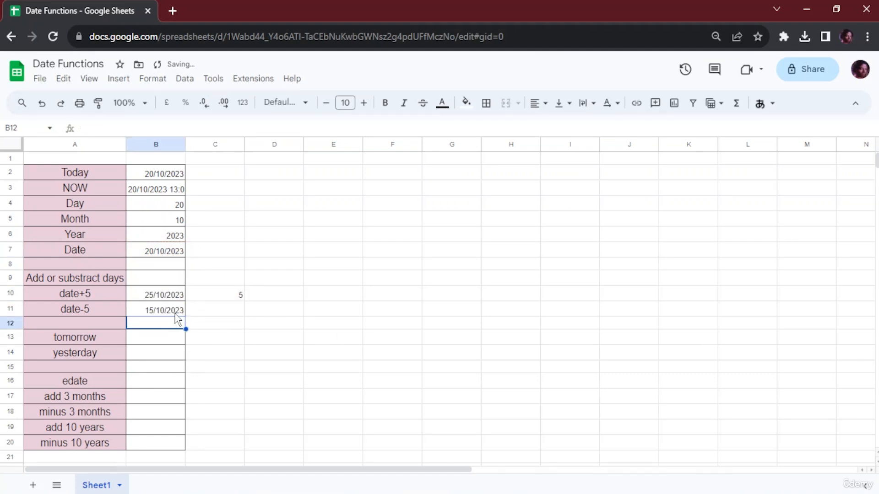
Step: Enter the formula =EDATE(B7,C10) in cell B12 to shift the B7 date by the months in C10
{"action": "double_click", "coordinate": [173, 326]}
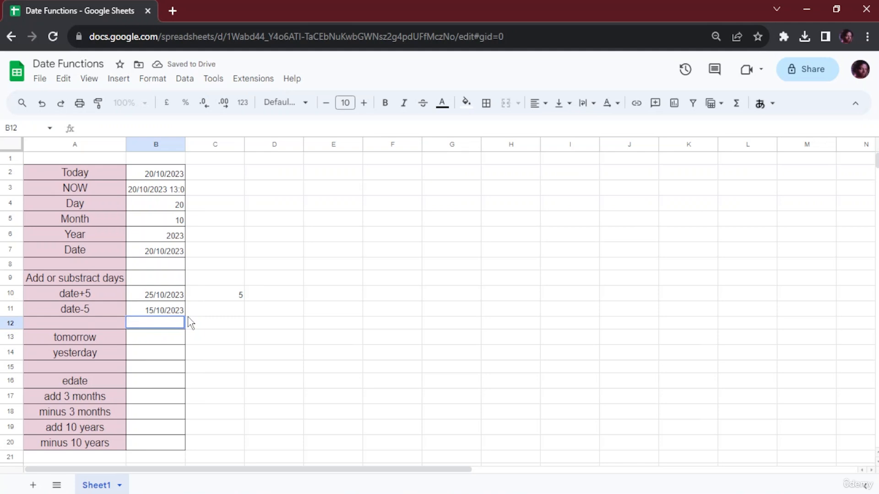
{"action": "type", "text": "="}
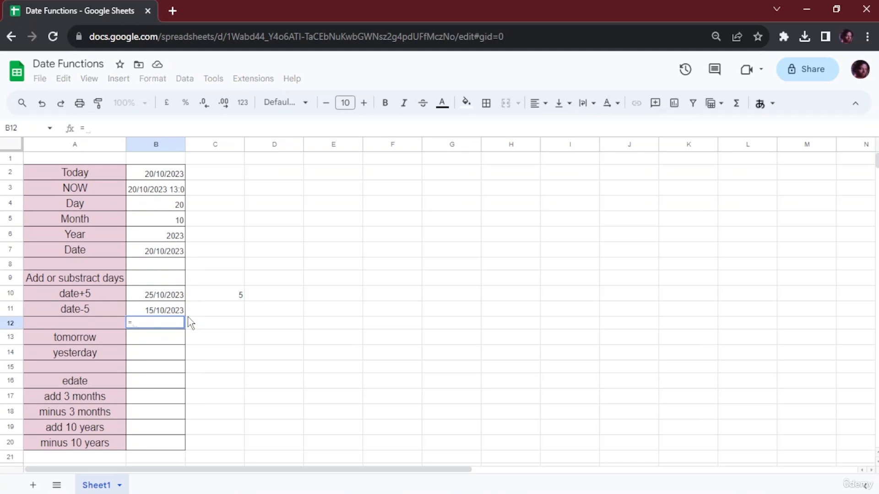
{"action": "type", "text": "eda"}
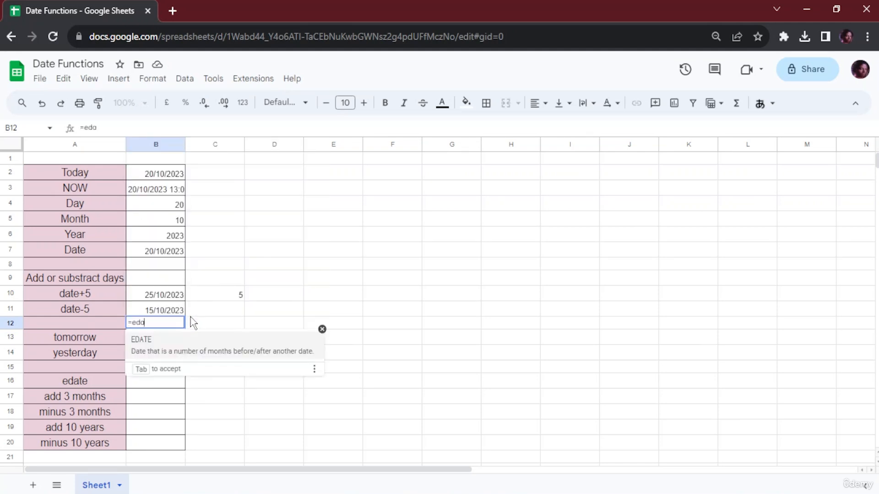
{"action": "key", "text": "Tab"}
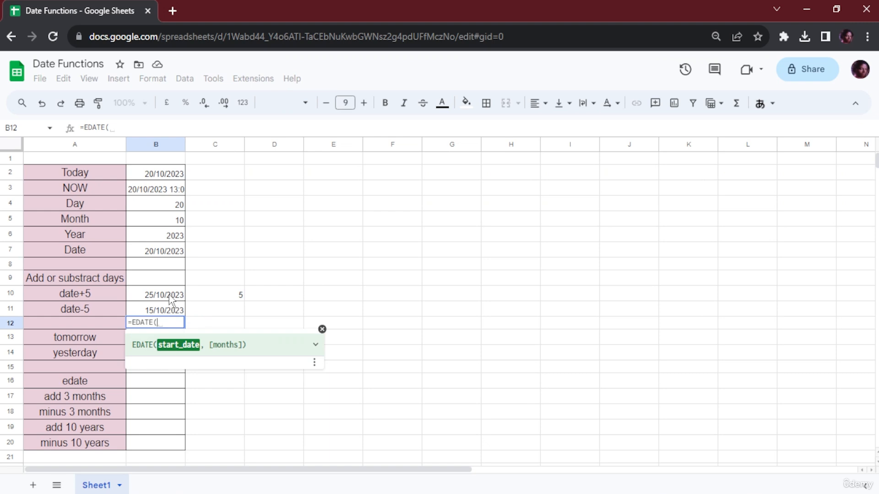
{"action": "left_click", "coordinate": [170, 251]}
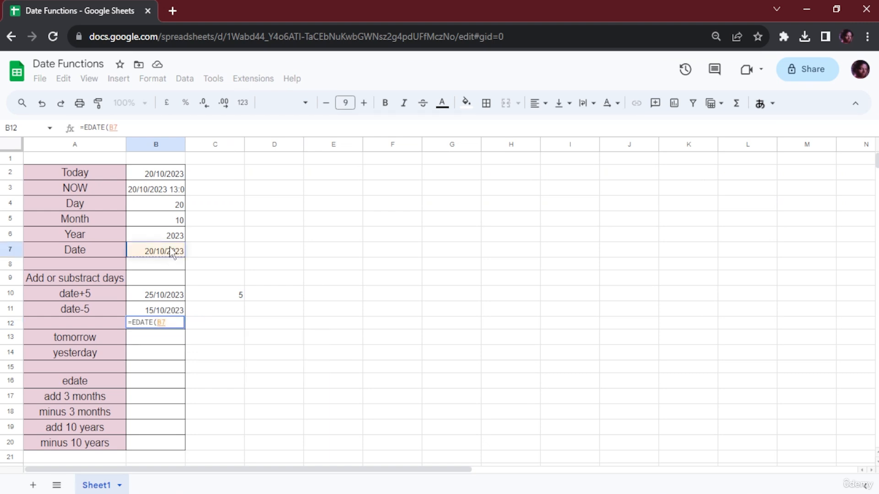
{"action": "type", "text": ","}
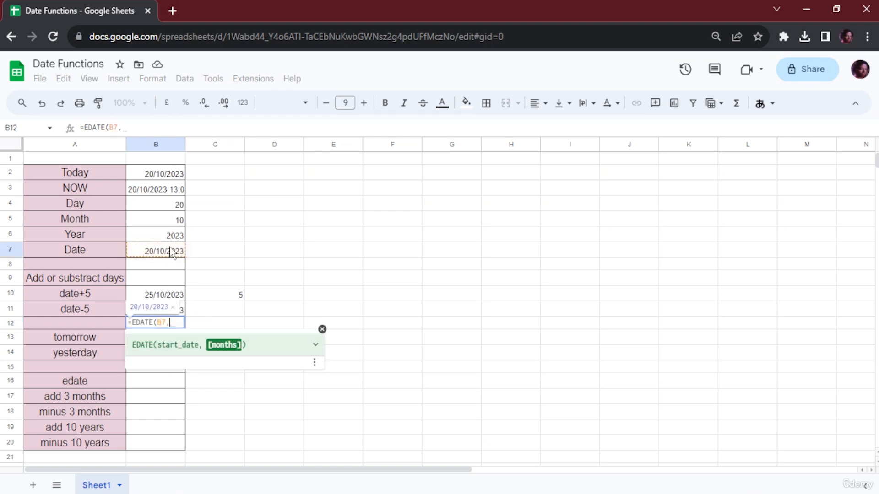
{"action": "left_click", "coordinate": [228, 298]}
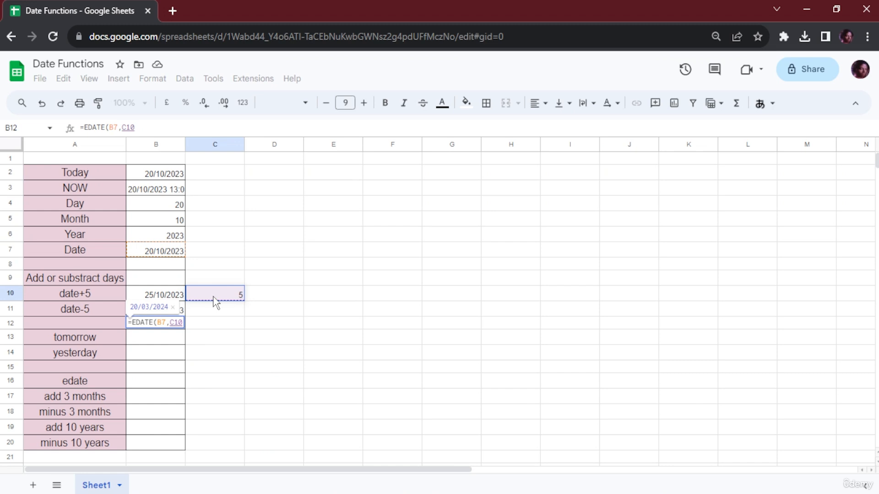
{"action": "type", "text": ")"}
{"action": "key", "text": "Return"}
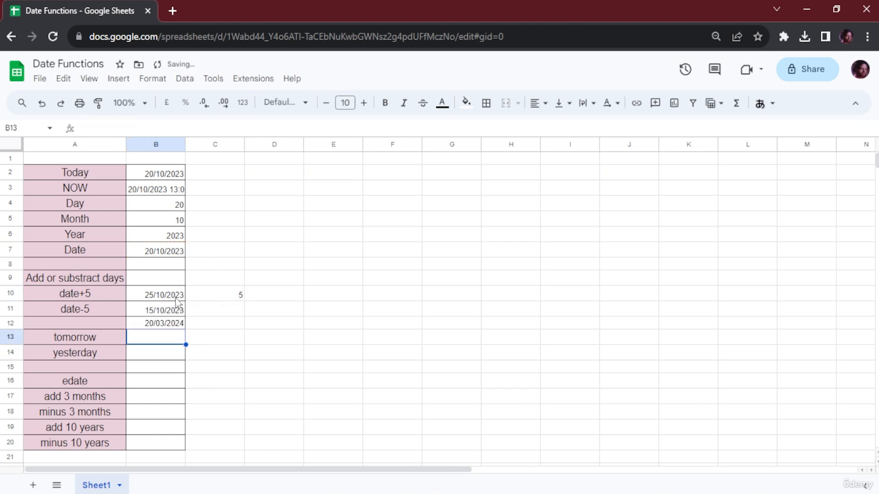
{"action": "left_click", "coordinate": [157, 326]}
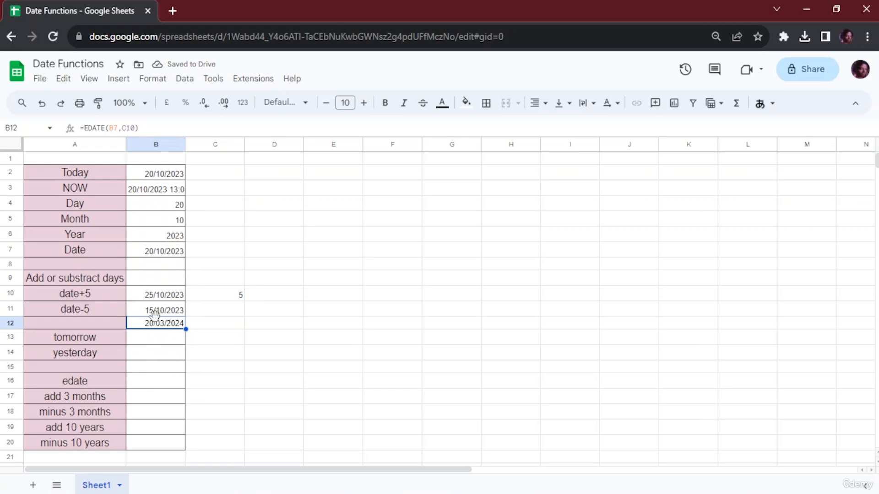
Step: Examine the start_date and months arguments of the EDATE formula in cell B12 and close its function help
{"action": "double_click", "coordinate": [180, 327]}
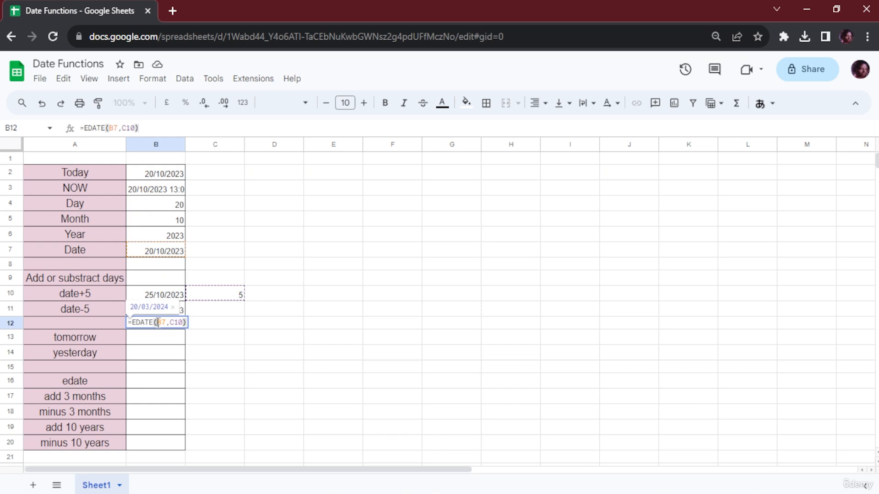
{"action": "left_click", "coordinate": [168, 324]}
{"action": "left_click", "coordinate": [162, 324]}
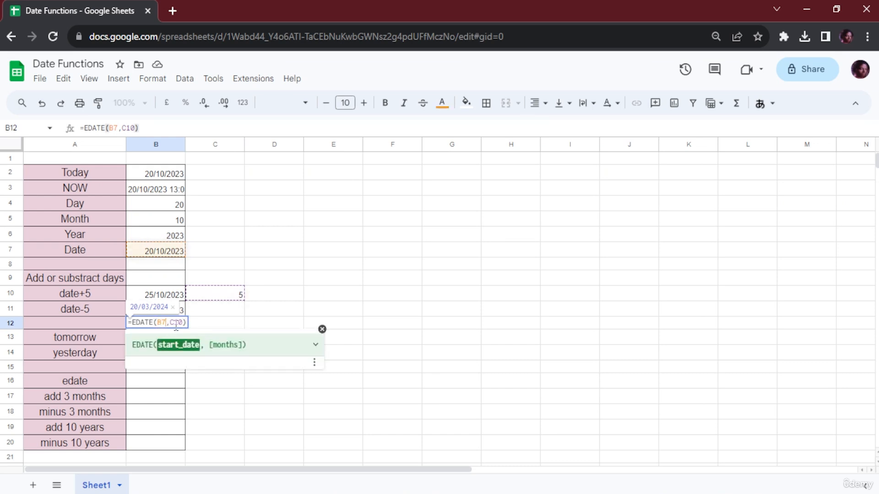
{"action": "left_click", "coordinate": [178, 324]}
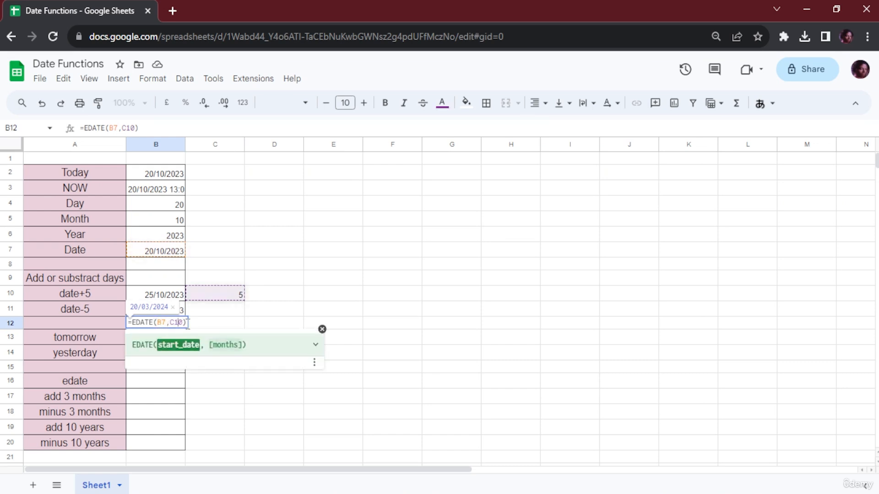
{"action": "left_click", "coordinate": [234, 343]}
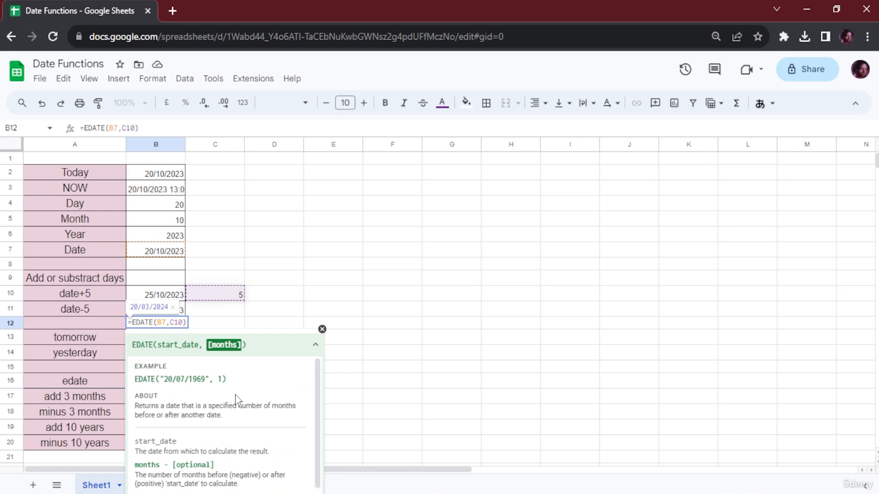
{"action": "left_click", "coordinate": [321, 330]}
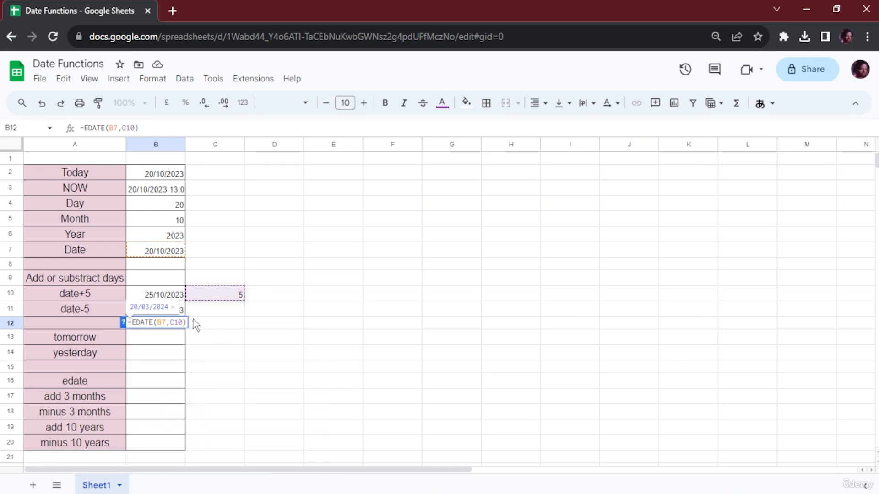
{"action": "key", "text": "Return"}
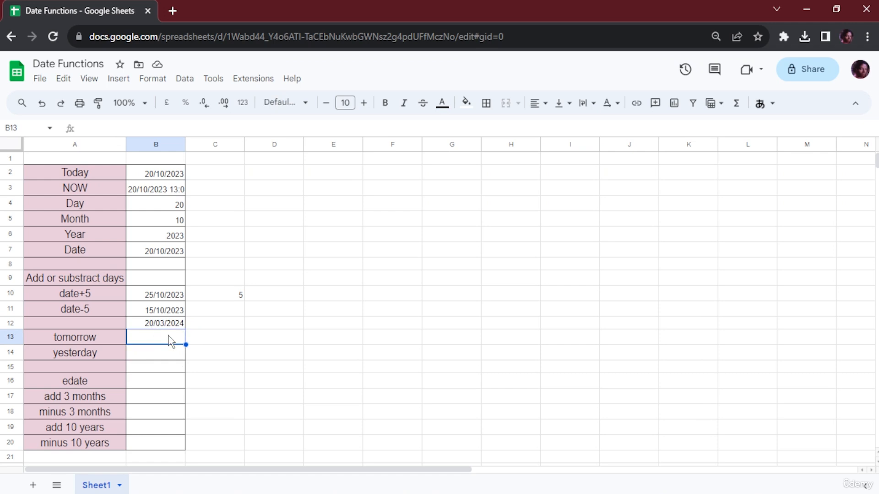
{"action": "type", "text": "="}
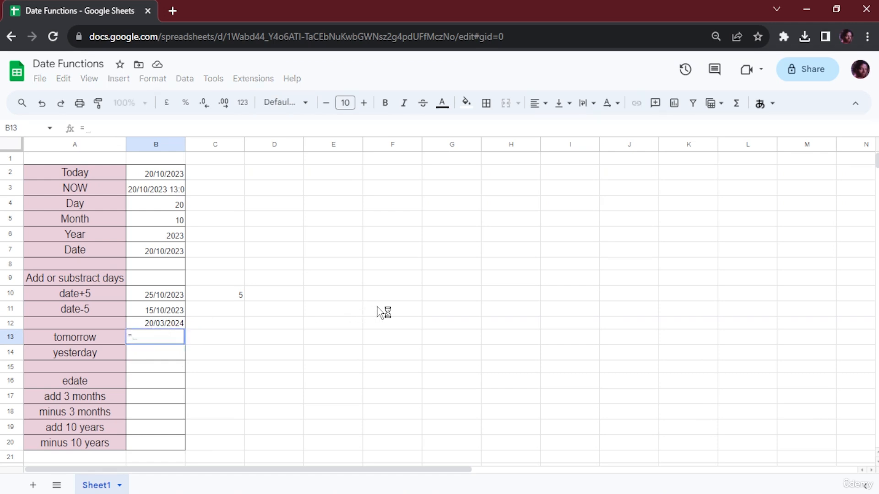
{"action": "type", "text": "tomow"}
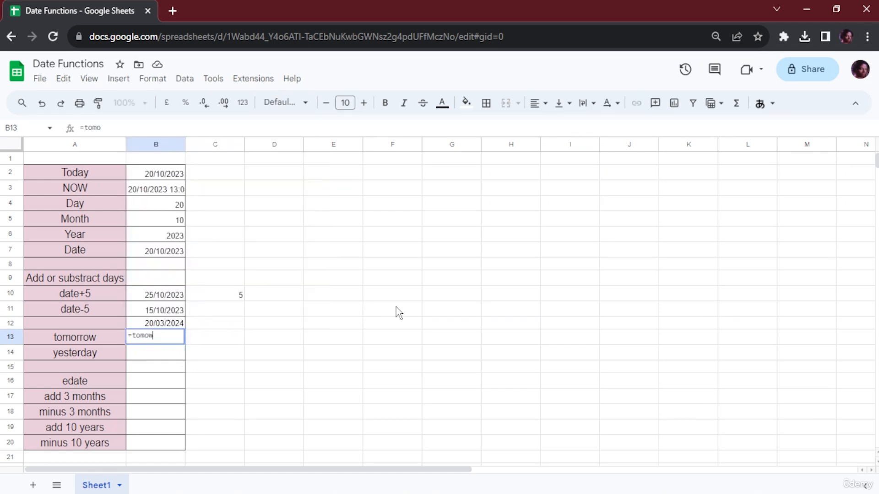
{"action": "type", "text": "w"}
{"action": "key", "text": "BackSpace"}
{"action": "key", "text": "BackSpace"}
{"action": "type", "text": "r"}
{"action": "key", "text": "BackSpace"}
{"action": "key", "text": "BackSpace"}
{"action": "key", "text": "BackSpace"}
{"action": "key", "text": "BackSpace"}
{"action": "key", "text": "BackSpace"}
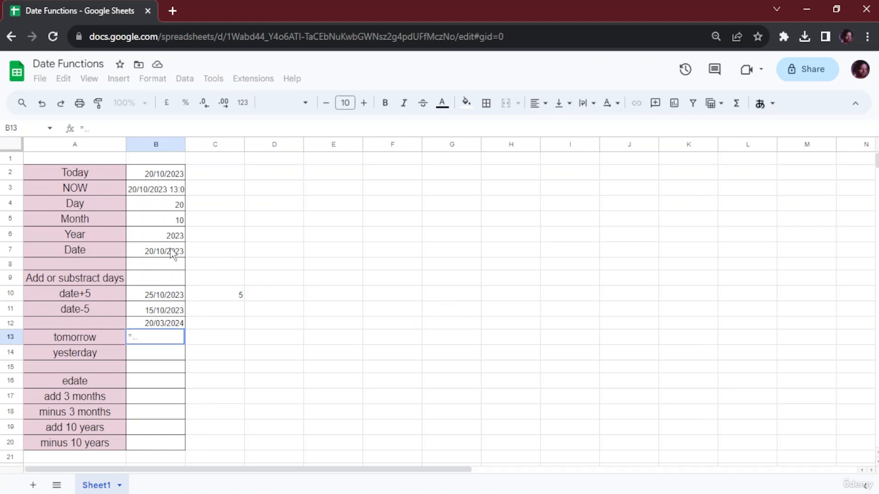
Step: Complete the formula =TODAY()+1 in cell B13 beside the tomorrow label
{"action": "type", "text": "todo"}
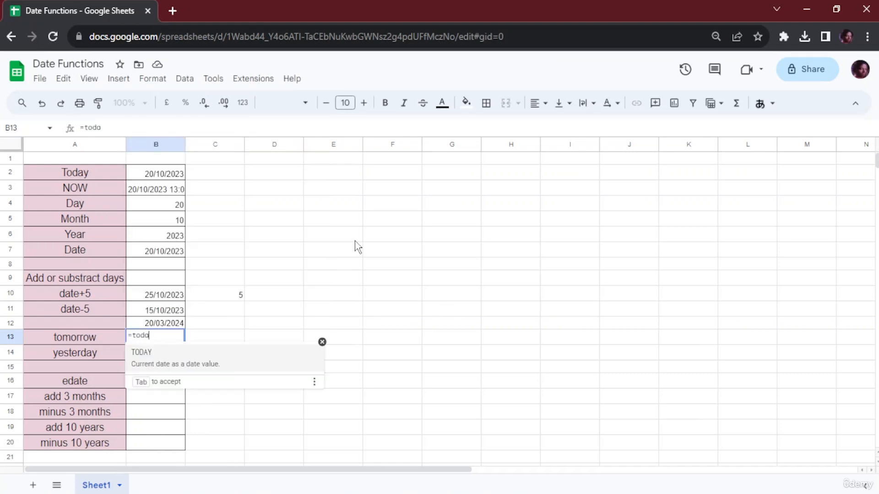
{"action": "key", "text": "Tab"}
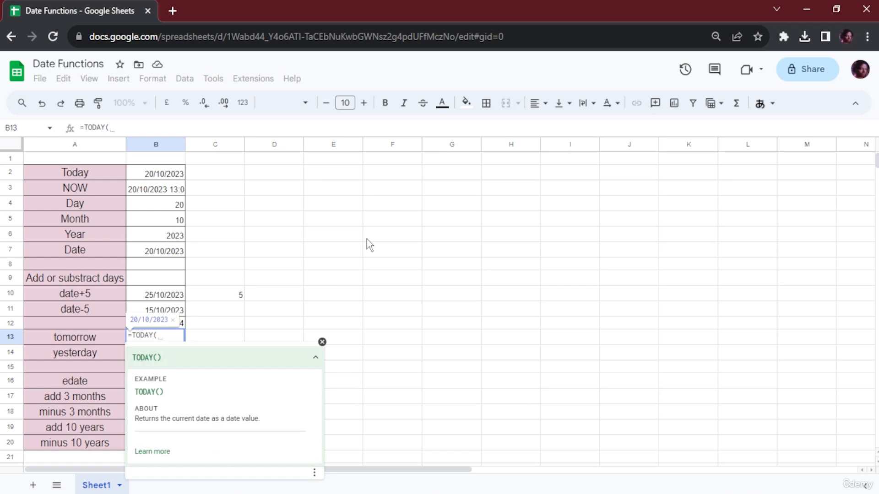
{"action": "type", "text": ")"}
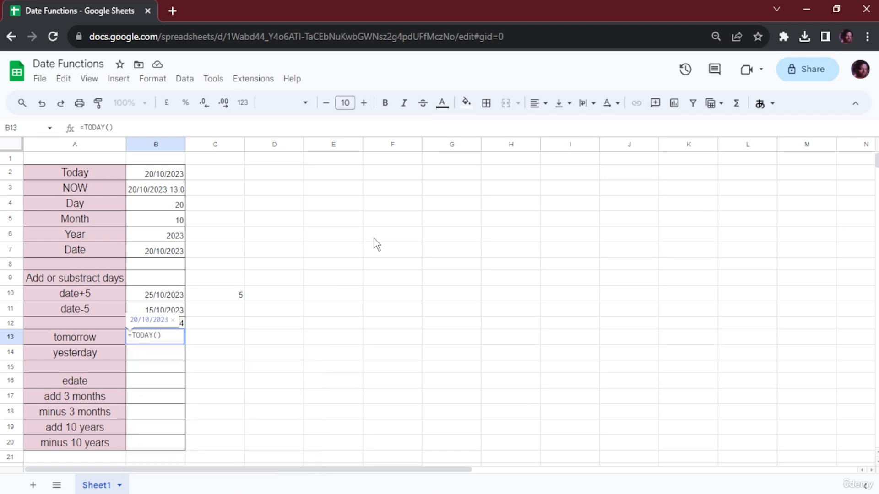
{"action": "type", "text": "+1"}
{"action": "key", "text": "Return"}
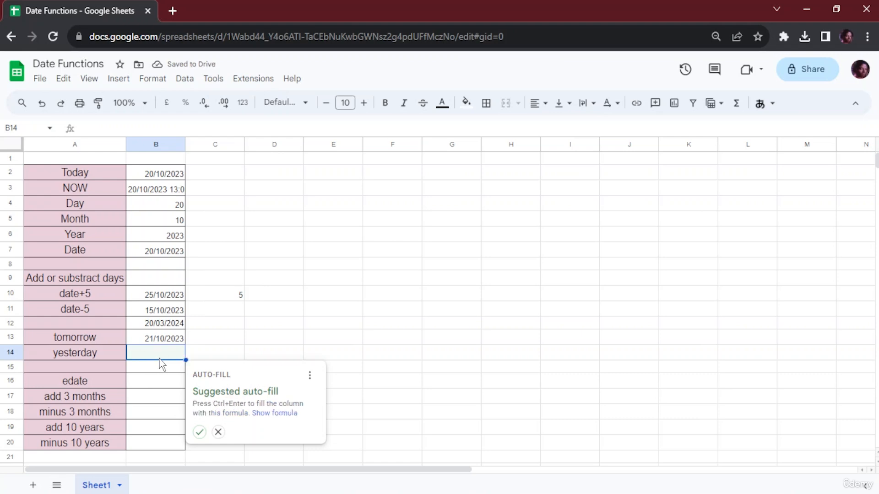
Step: Enter the formula =TODAY()-1 in cell B14 beside the yesterday label
{"action": "double_click", "coordinate": [159, 358]}
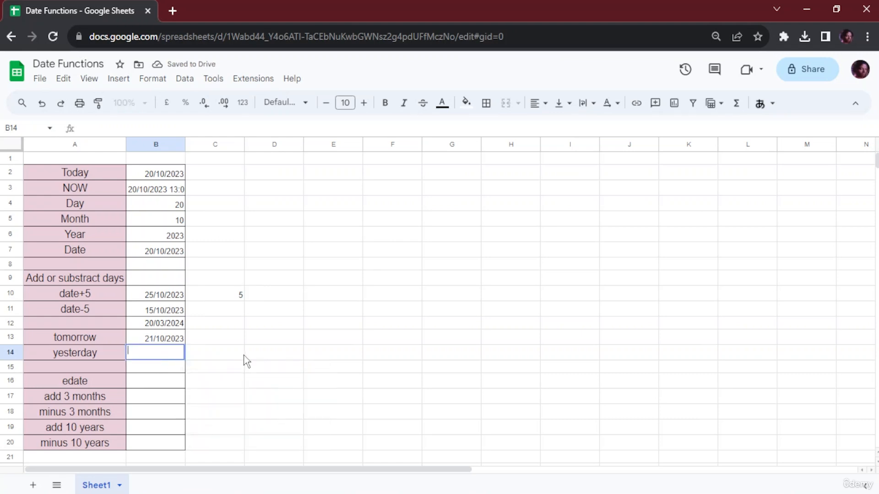
{"action": "type", "text": "=tod"}
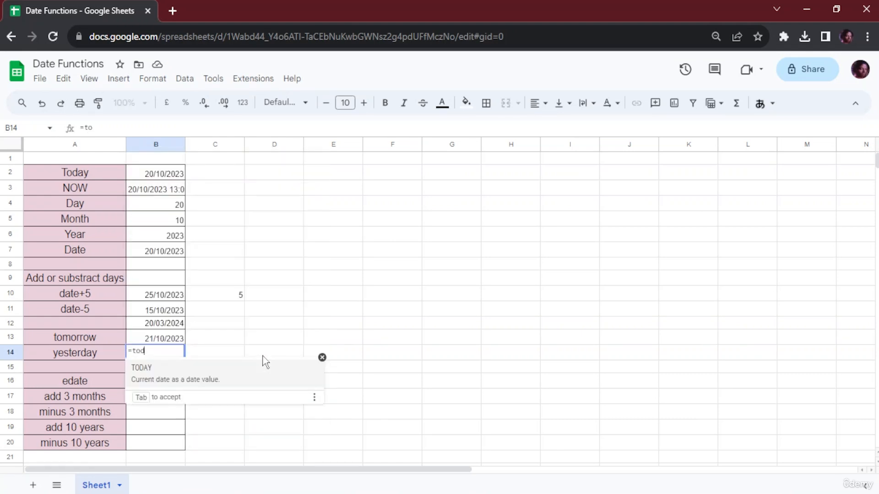
{"action": "type", "text": "ay"}
{"action": "key", "text": "Tab"}
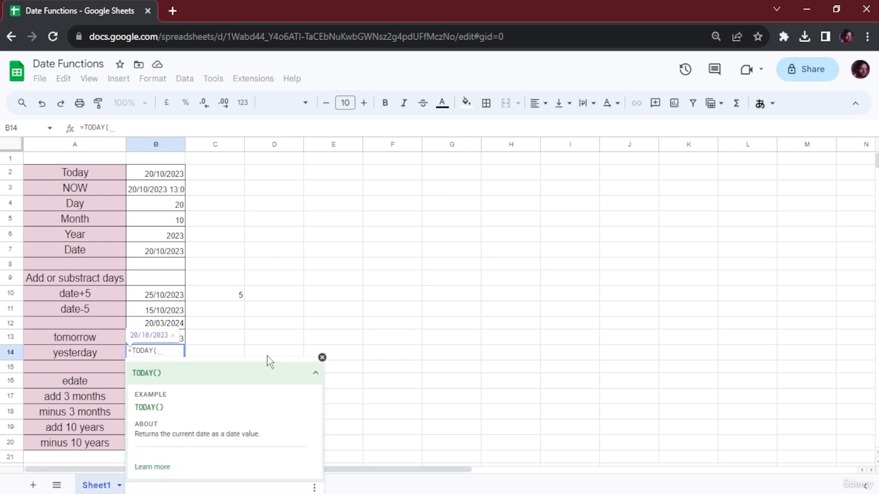
{"action": "type", "text": ")-1"}
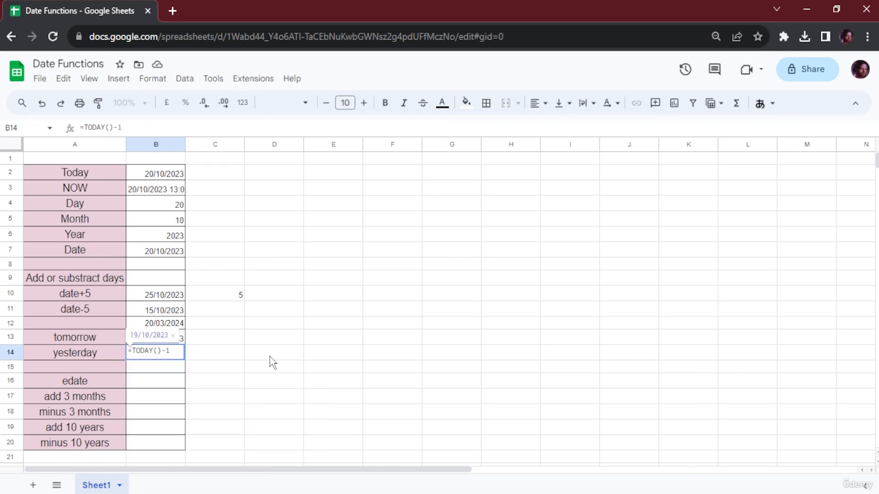
{"action": "key", "text": "Return"}
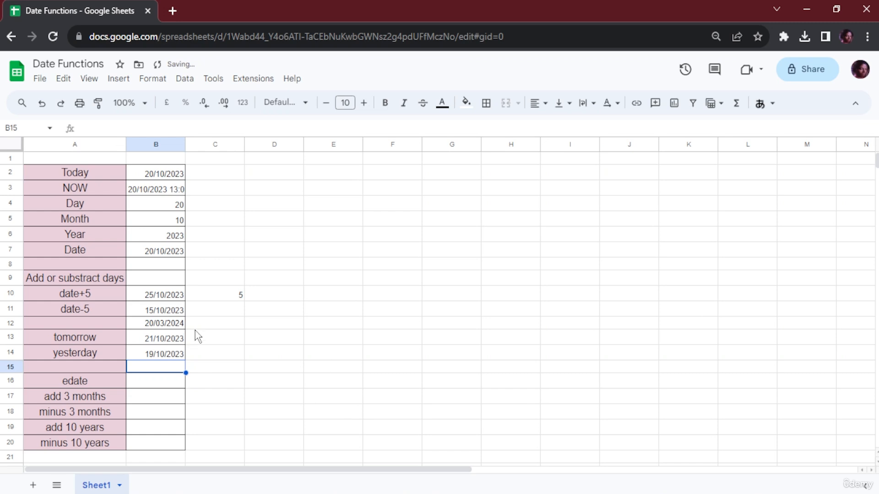
{"action": "double_click", "coordinate": [150, 396]}
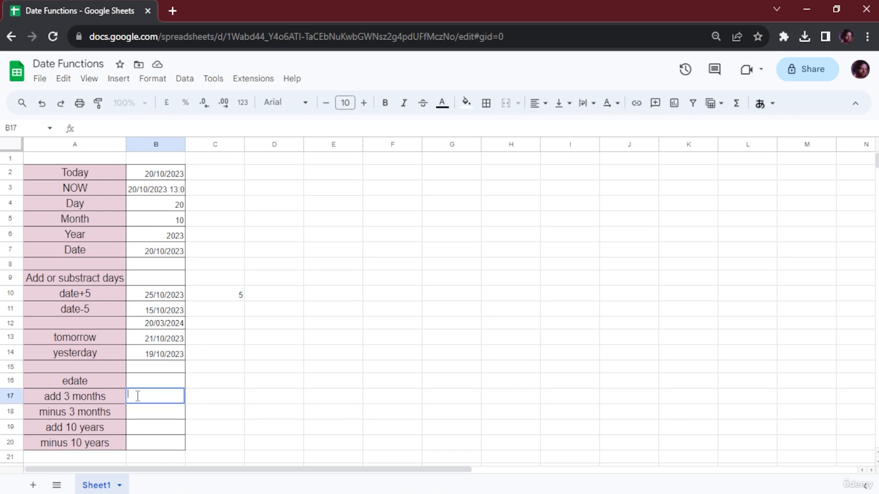
{"action": "type", "text": "="}
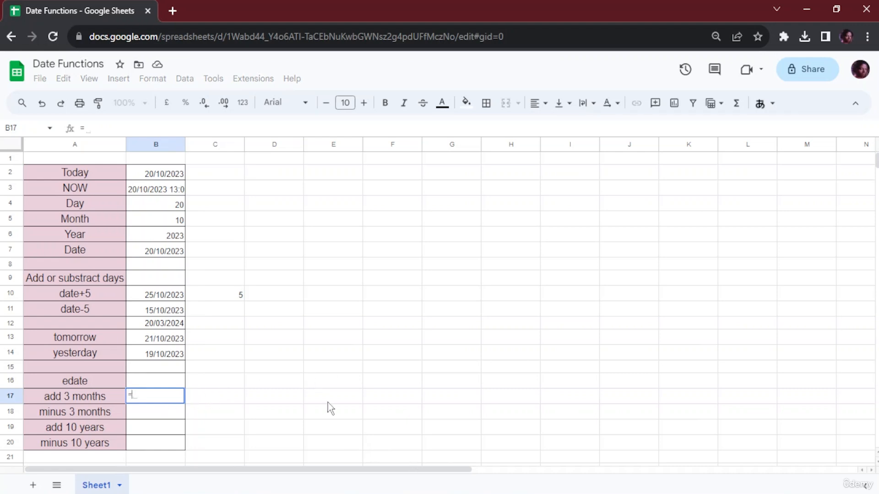
{"action": "key", "text": "BackSpace"}
Step: Enter the month offsets 3, -3, 120 and -120 in cells C17 to C20 beside the edate rows
{"action": "double_click", "coordinate": [219, 397]}
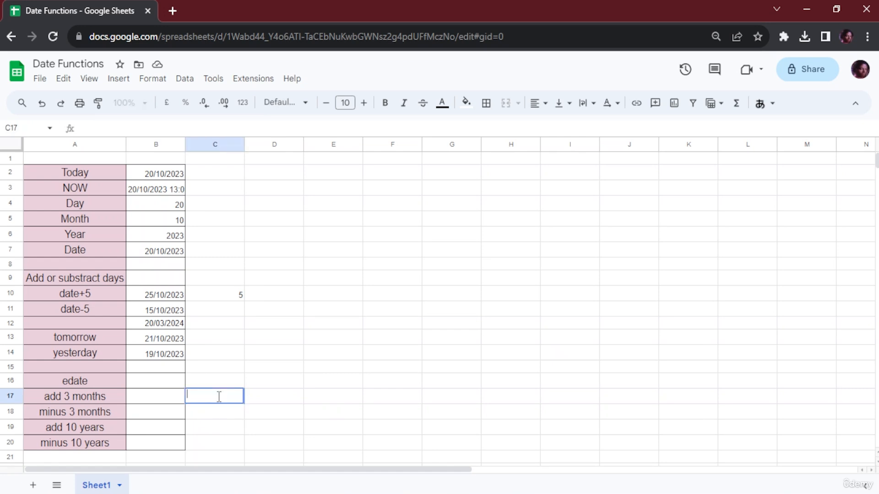
{"action": "key", "text": "Return"}
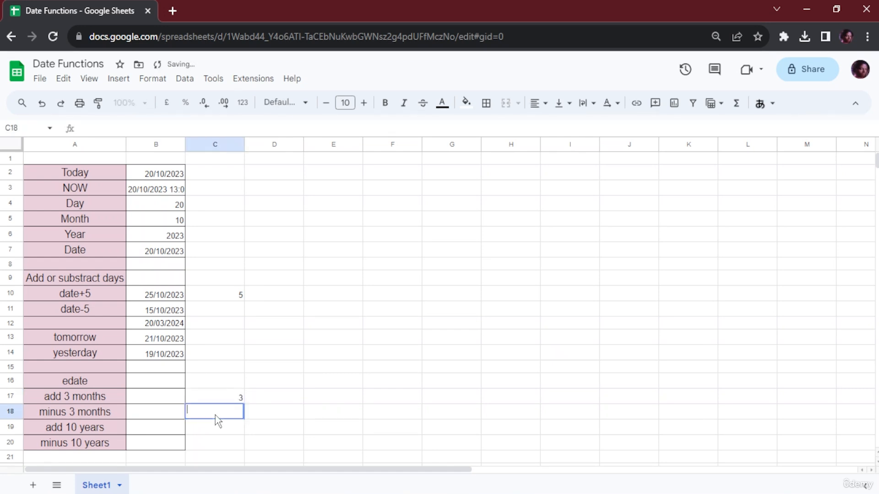
{"action": "key", "text": "Return"}
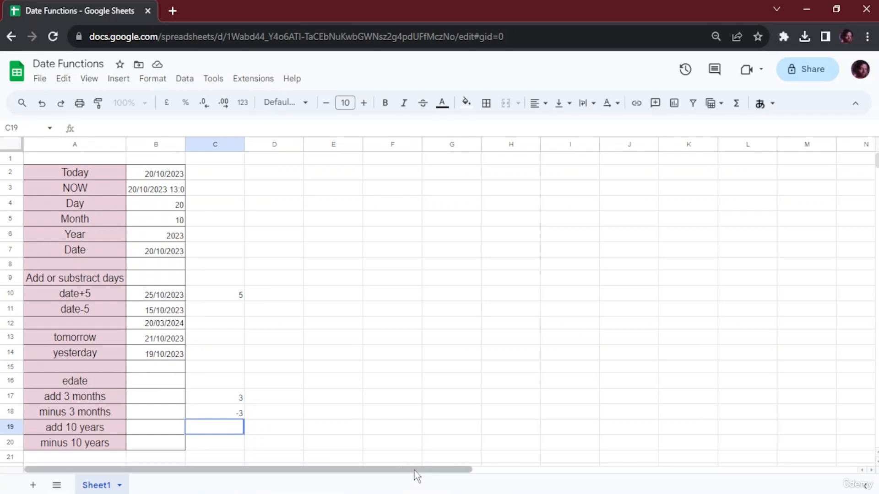
{"action": "left_click", "coordinate": [224, 427]}
{"action": "type", "text": "120"}
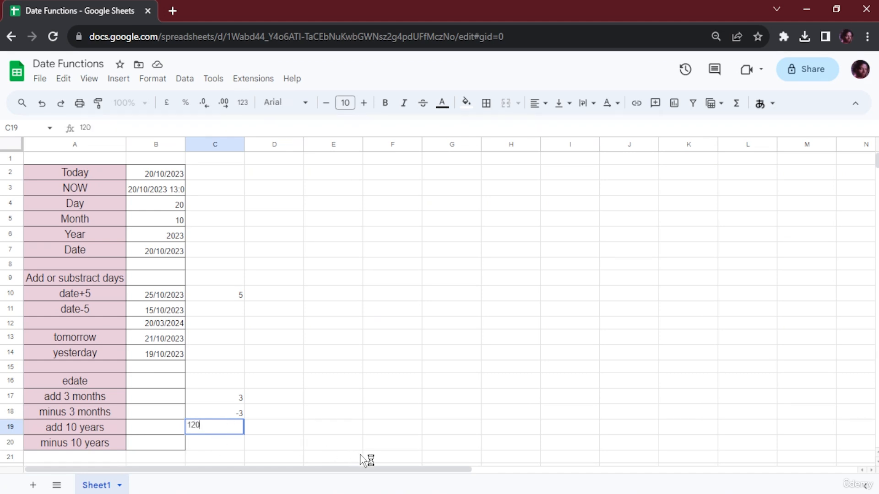
{"action": "double_click", "coordinate": [215, 442]}
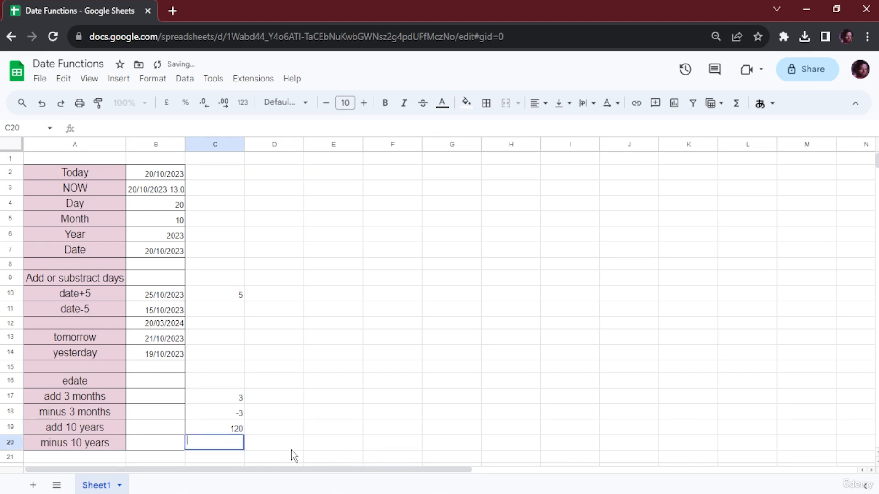
{"action": "type", "text": "-120"}
{"action": "left_click", "coordinate": [336, 341]}
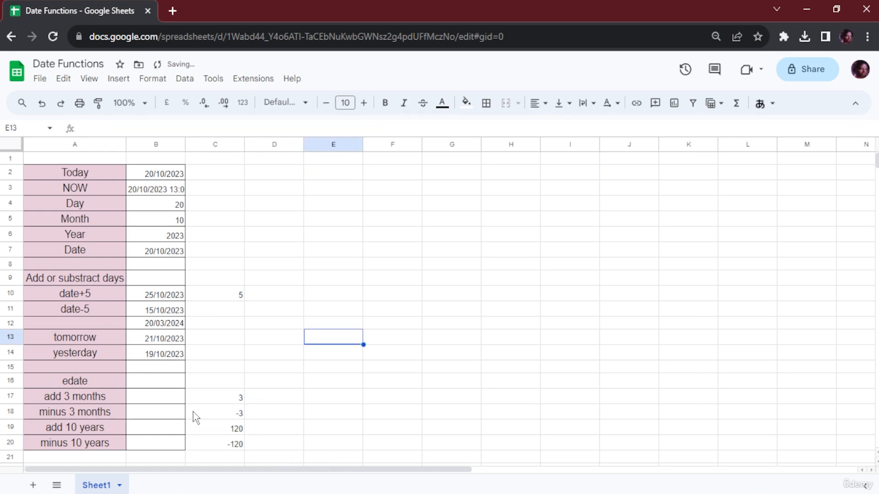
Step: Enter the formula =EDATE(B2,C17) in cell B17 to add three months to today's date
{"action": "left_click", "coordinate": [142, 393]}
{"action": "type", "text": "=e"}
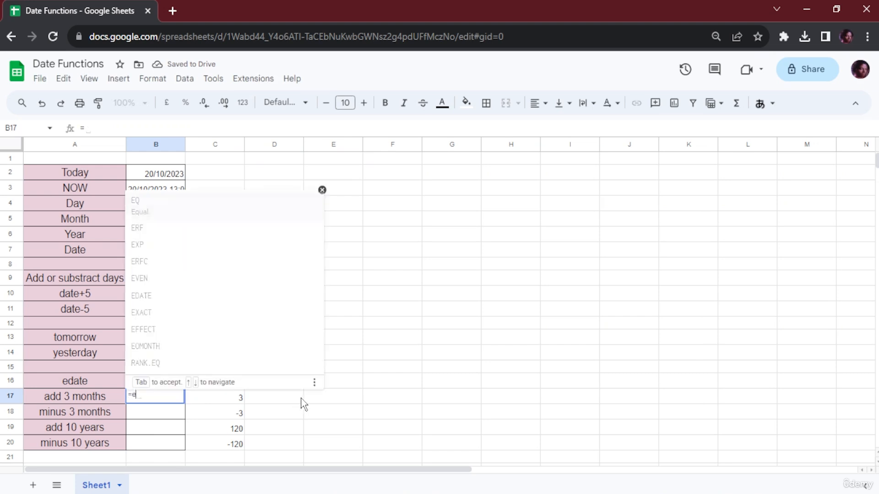
{"action": "type", "text": "date"}
{"action": "key", "text": "Tab"}
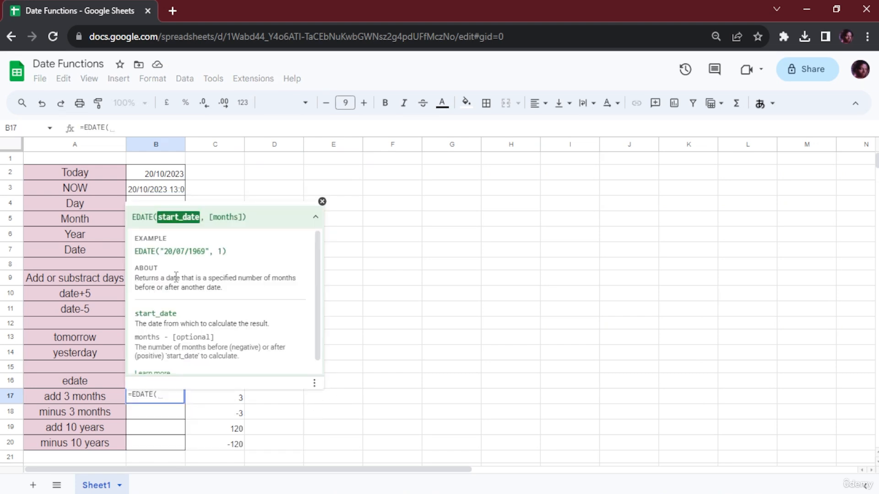
{"action": "left_click", "coordinate": [158, 178]}
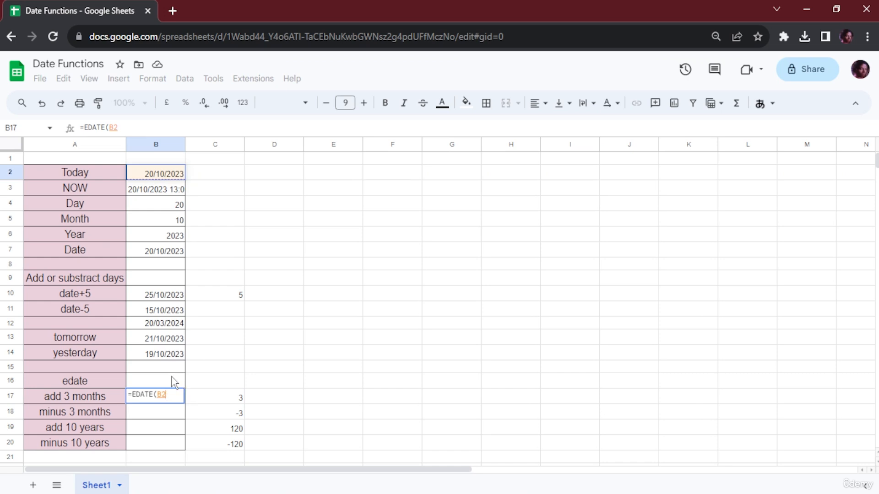
{"action": "type", "text": ","}
{"action": "left_click", "coordinate": [235, 399]}
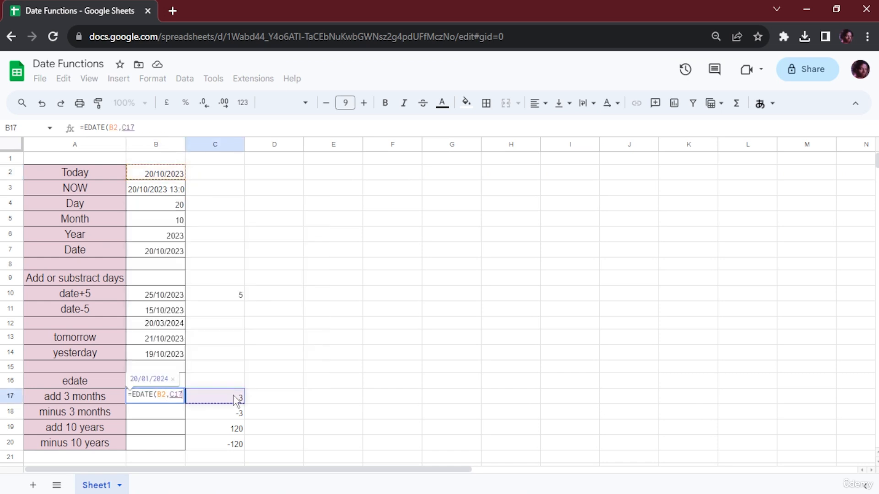
{"action": "type", "text": ")"}
{"action": "key", "text": "Return"}
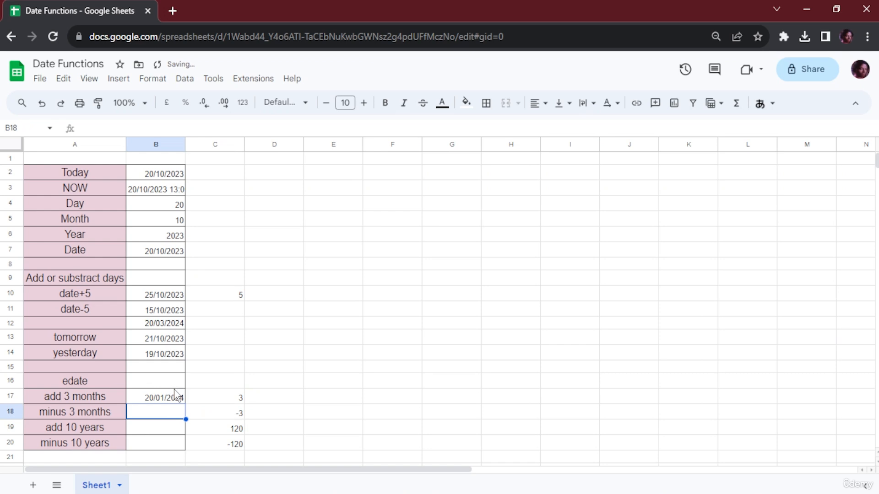
Step: Fill cell B18, beside the minus 3 months label, with the suggested formula =EDATE(B3,C18)
{"action": "double_click", "coordinate": [161, 415]}
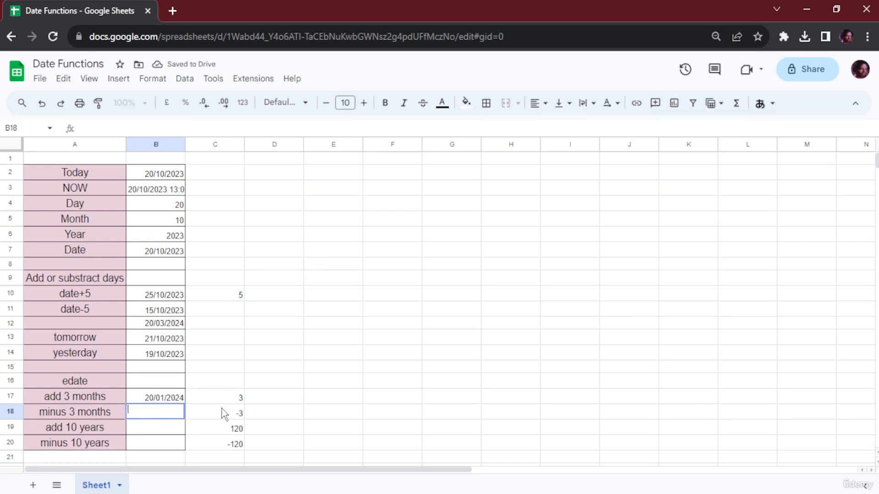
{"action": "type", "text": "=eda"}
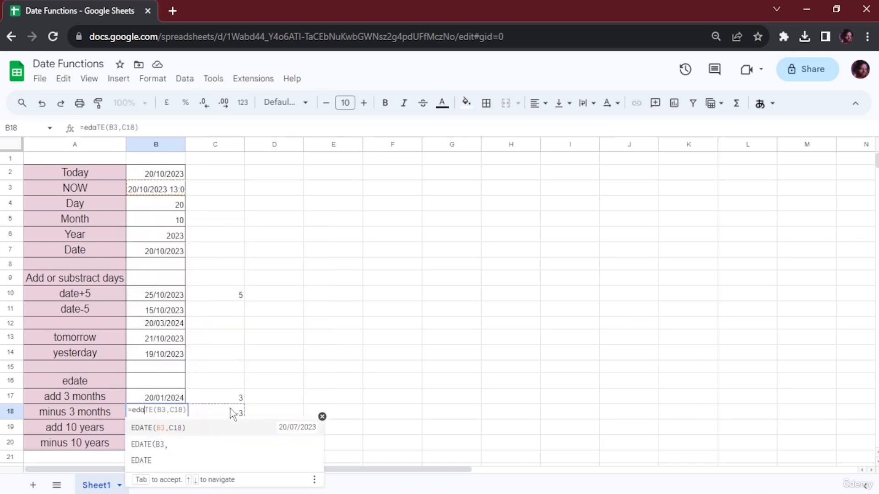
{"action": "key", "text": "Tab"}
{"action": "key", "text": "Return"}
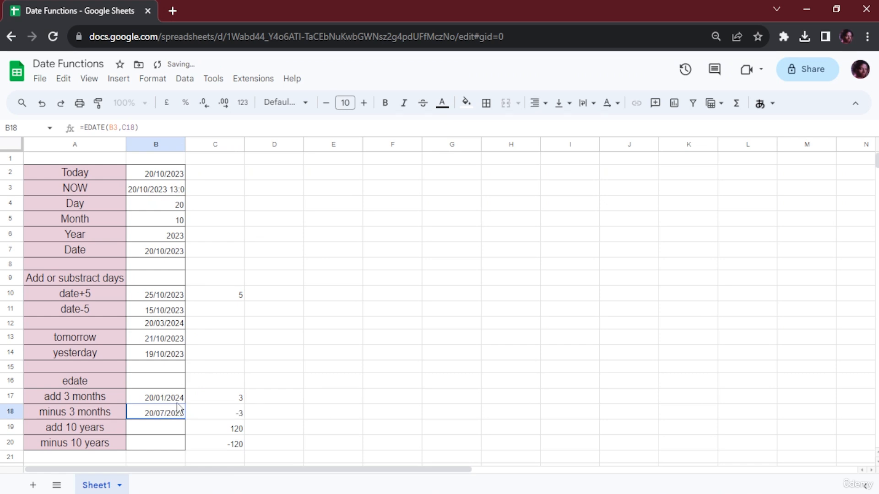
Step: Fill cell B19, beside the add 10 years label, with the suggested formula =EDATE(B4,C19)
{"action": "double_click", "coordinate": [154, 426]}
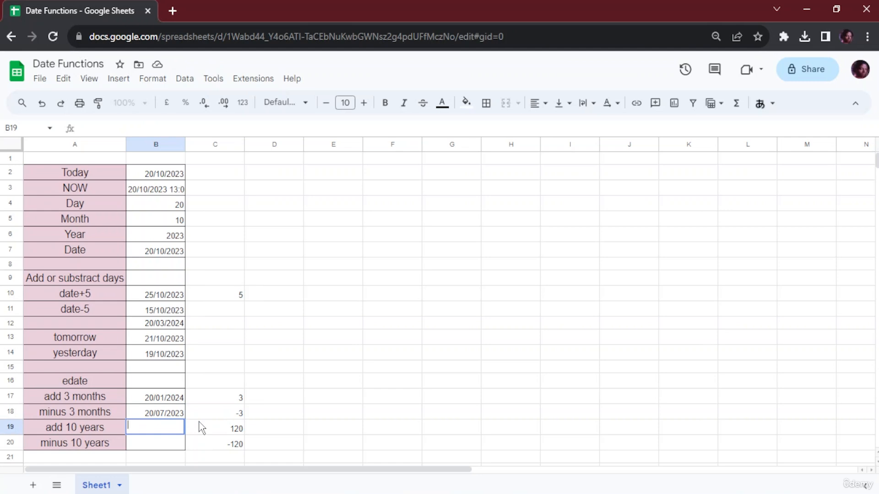
{"action": "type", "text": "="}
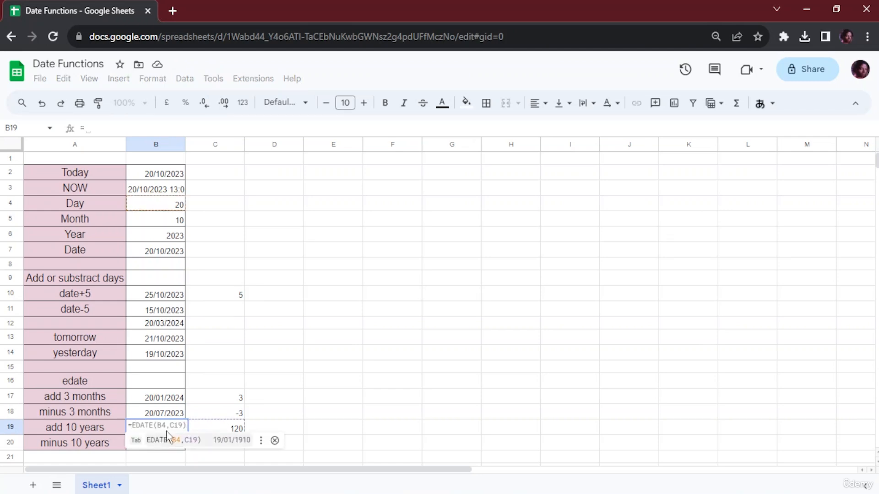
{"action": "type", "text": "edatE(B4,C19"}
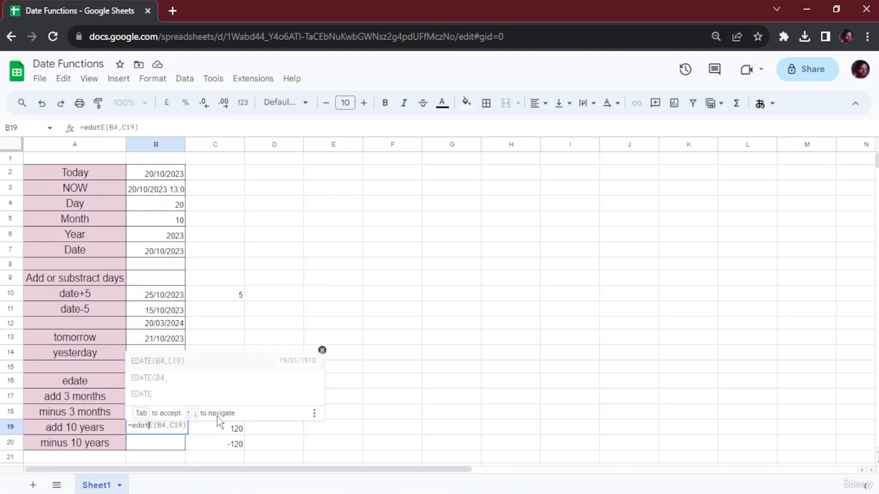
{"action": "key", "text": "Tab"}
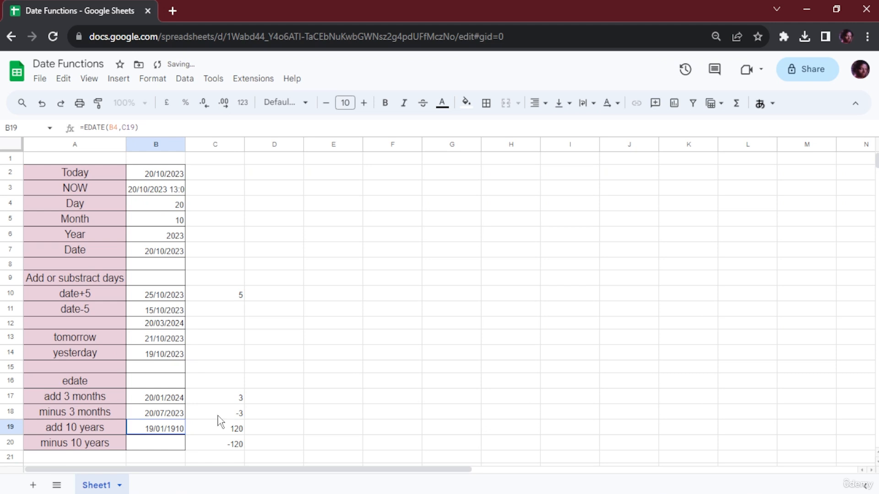
Step: Correct the add 10 years formula in cell B19 to =EDATE(B2,C19) so it starts from today's date
{"action": "triple_click", "coordinate": [177, 429]}
{"action": "key", "text": "Right"}
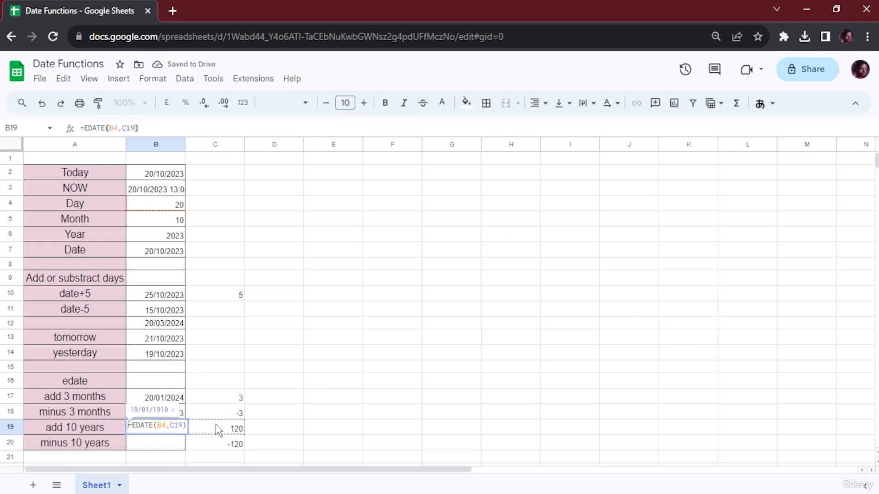
{"action": "key", "text": "Left"}
{"action": "key", "text": "Left"}
{"action": "key", "text": "Left"}
{"action": "key", "text": "Left"}
{"action": "key", "text": "Left"}
{"action": "key", "text": "Left"}
{"action": "key", "text": "Left"}
{"action": "key", "text": "Left"}
{"action": "key", "text": "Left"}
{"action": "key", "text": "Left"}
{"action": "key", "text": "Right"}
{"action": "key", "text": "Right"}
{"action": "key", "text": "Right"}
{"action": "key", "text": "Right"}
{"action": "key", "text": "Right"}
{"action": "key", "text": "Right"}
{"action": "key", "text": "Right"}
{"action": "key", "text": "Right"}
{"action": "key", "text": "Right"}
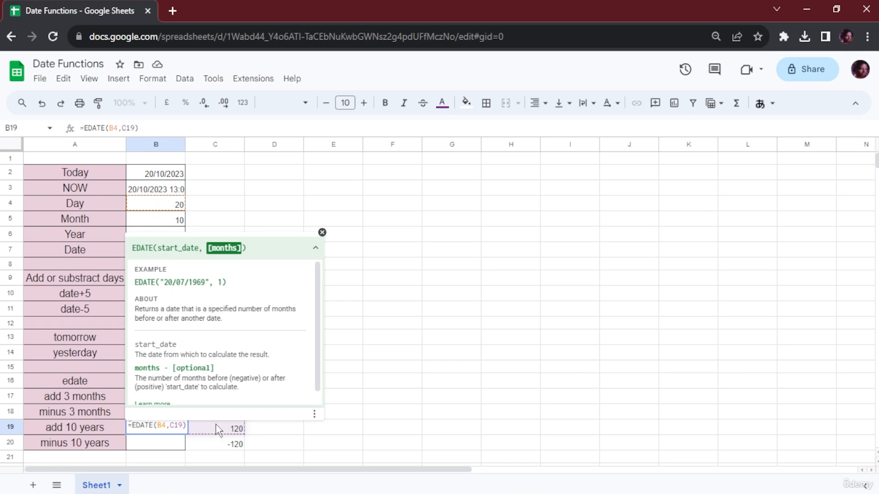
{"action": "key", "text": "BackSpace"}
{"action": "key", "text": "BackSpace"}
{"action": "key", "text": "BackSpace"}
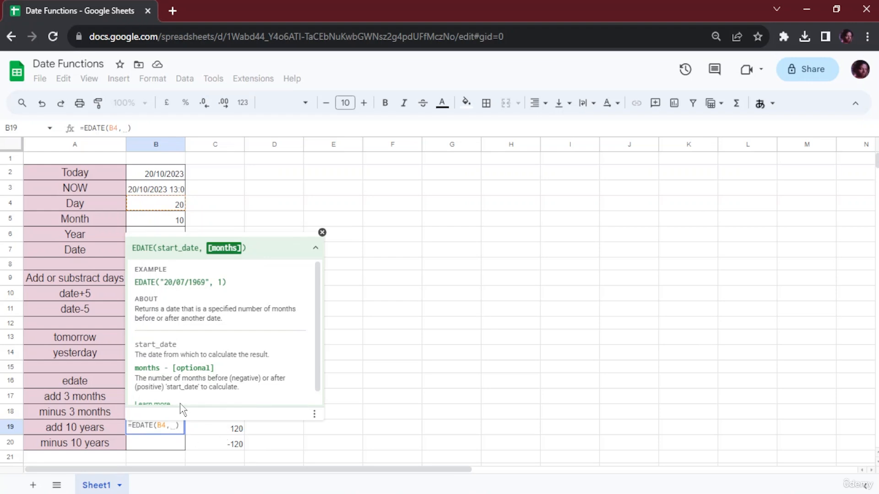
{"action": "key", "text": "BackSpace"}
{"action": "key", "text": "BackSpace"}
{"action": "key", "text": "BackSpace"}
{"action": "key", "text": "BackSpace"}
{"action": "left_click", "coordinate": [164, 176]}
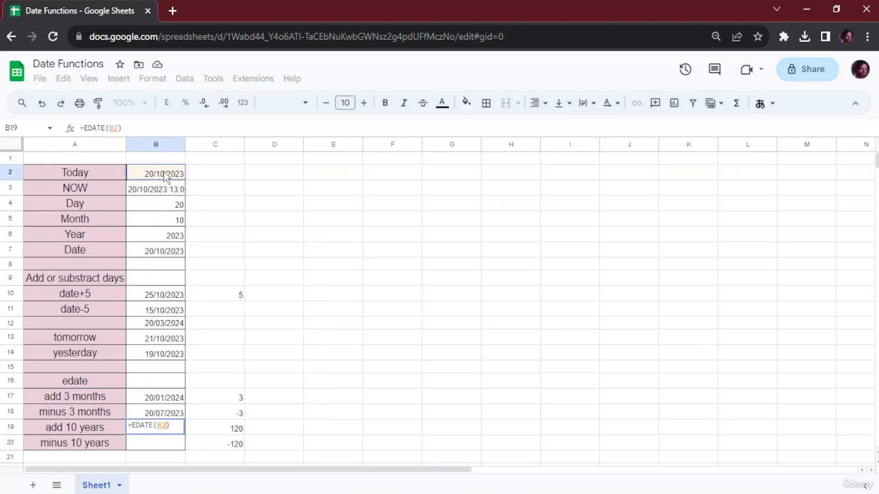
{"action": "type", "text": ","}
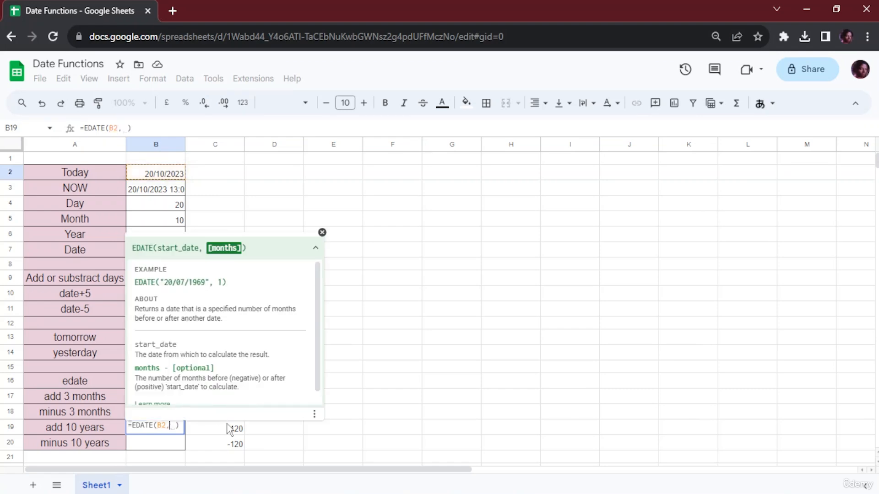
{"action": "left_click", "coordinate": [224, 428]}
{"action": "key", "text": "Return"}
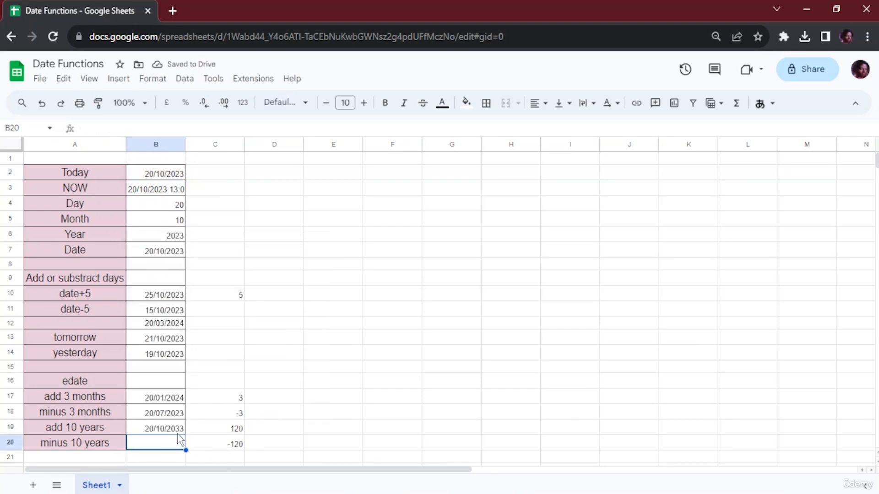
Step: Enter the formula =EDATE(B2,C20) in cell B20 beside the minus 10 years label
{"action": "double_click", "coordinate": [164, 442]}
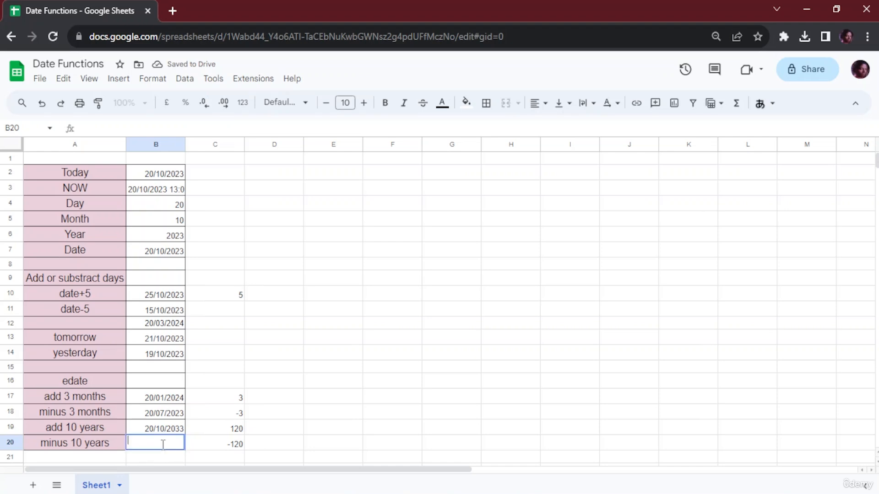
{"action": "type", "text": "=edd"}
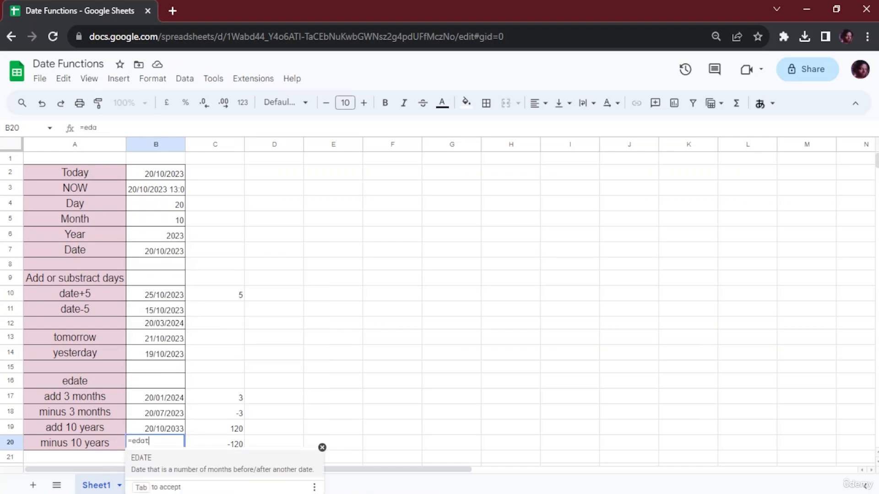
{"action": "type", "text": "te"}
{"action": "key", "text": "Tab"}
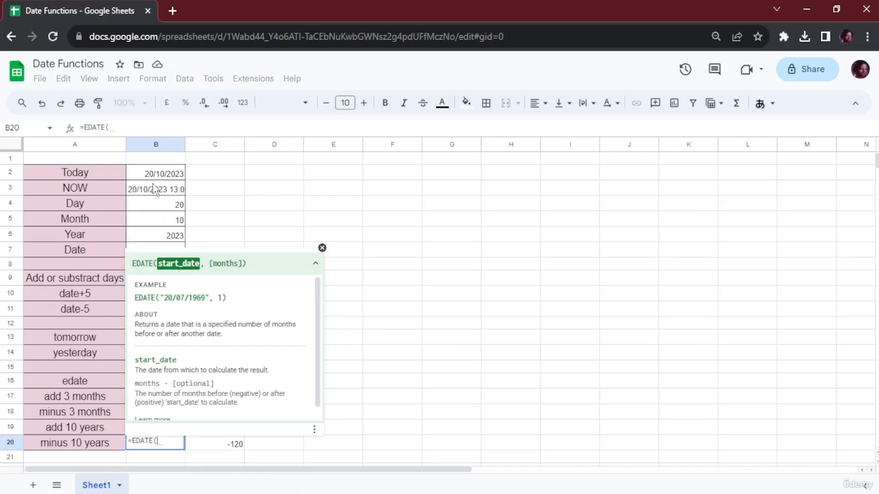
{"action": "left_click", "coordinate": [162, 179]}
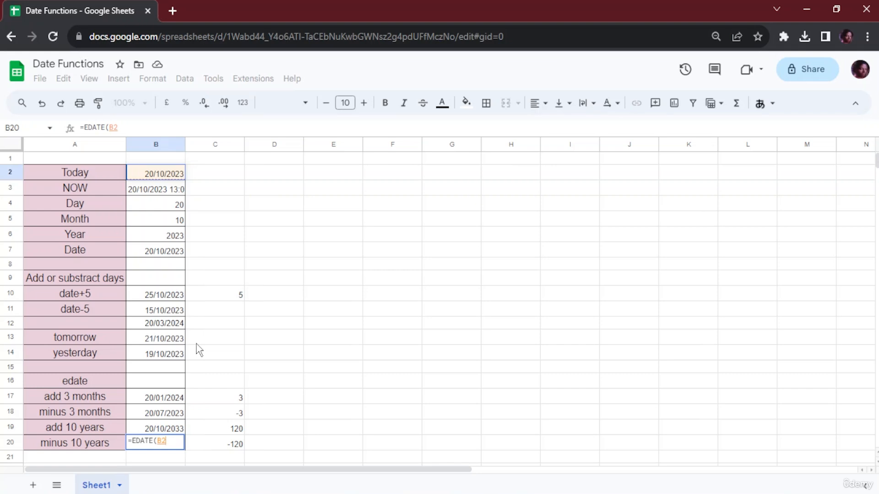
{"action": "type", "text": ","}
{"action": "left_click", "coordinate": [233, 447]}
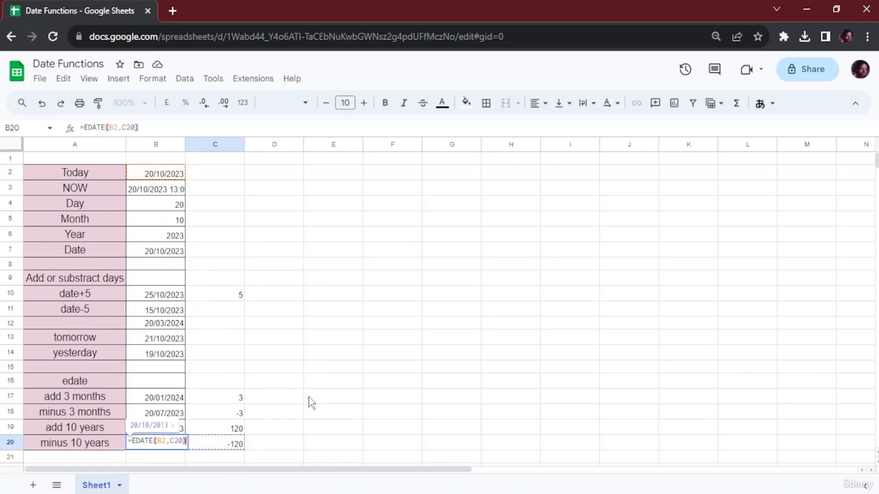
{"action": "key", "text": "Return"}
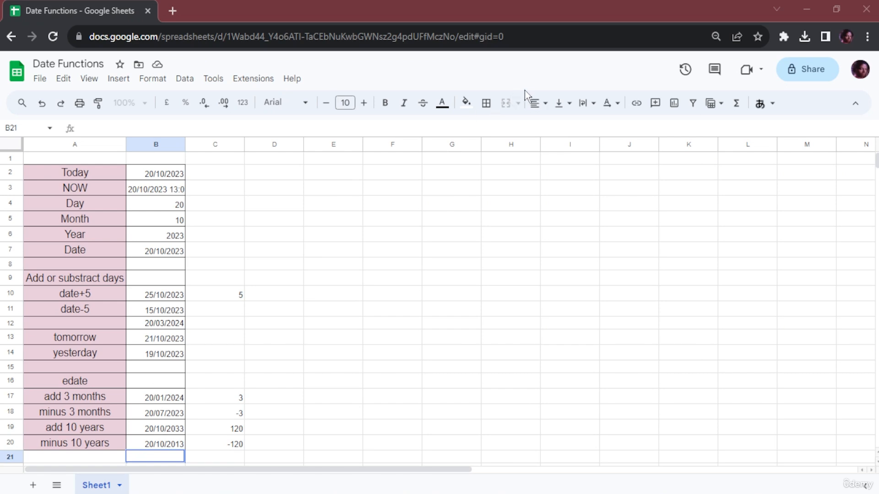
Step: Select the labels and results in the range A2:B17 to review the date functions
{"action": "left_click", "coordinate": [540, 88]}
{"action": "scroll", "coordinate": [226, 290], "scroll_direction": "down", "scroll_amount": 3}
{"action": "scroll", "coordinate": [201, 283], "scroll_direction": "up", "scroll_amount": 3}
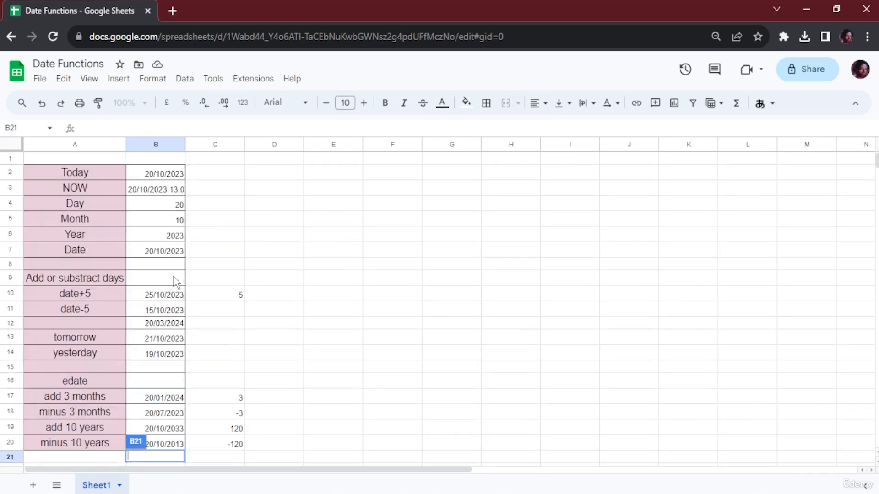
{"action": "left_click", "coordinate": [274, 323]}
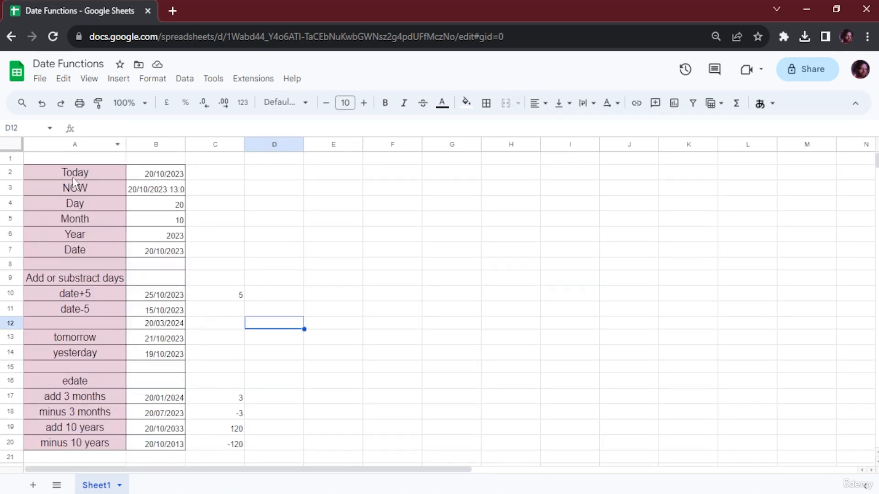
{"action": "left_click_drag", "start_coordinate": [74, 176], "coordinate": [189, 412]}
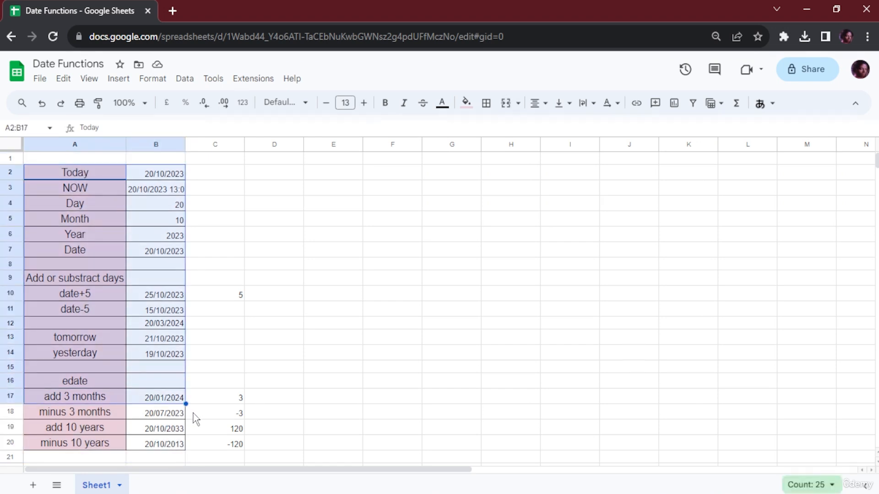